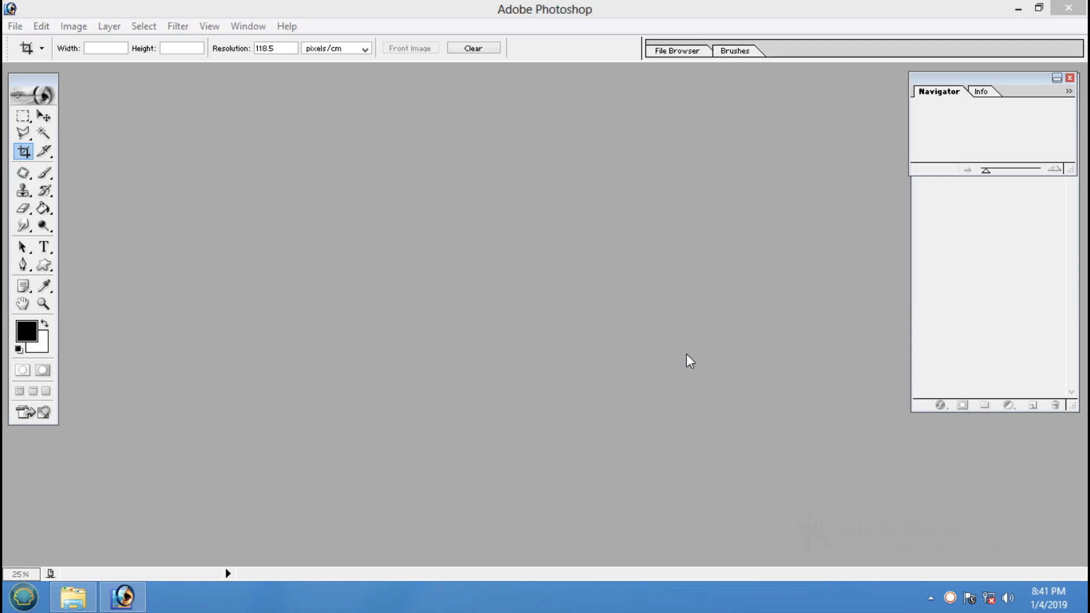
Close the Navigator palette and the palette beneath it to clear the workspace.
left_click(1071, 78)
left_click(1070, 78)
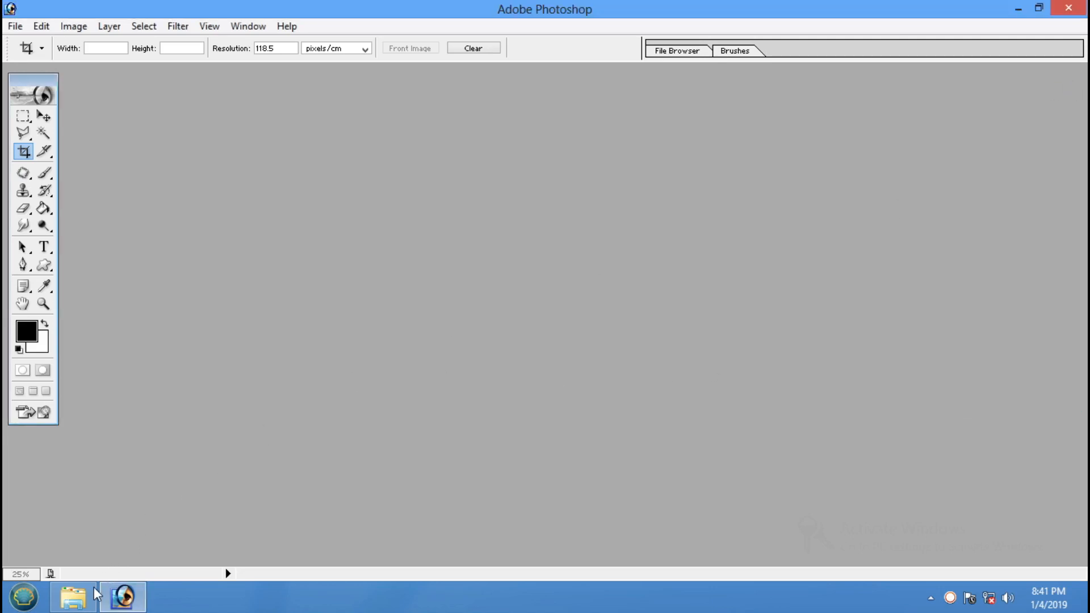
Open das.jpg from Removable Disk (D:), read the passport photo dimensions in it, and close the image.
left_click(73, 596)
double_click(271, 278)
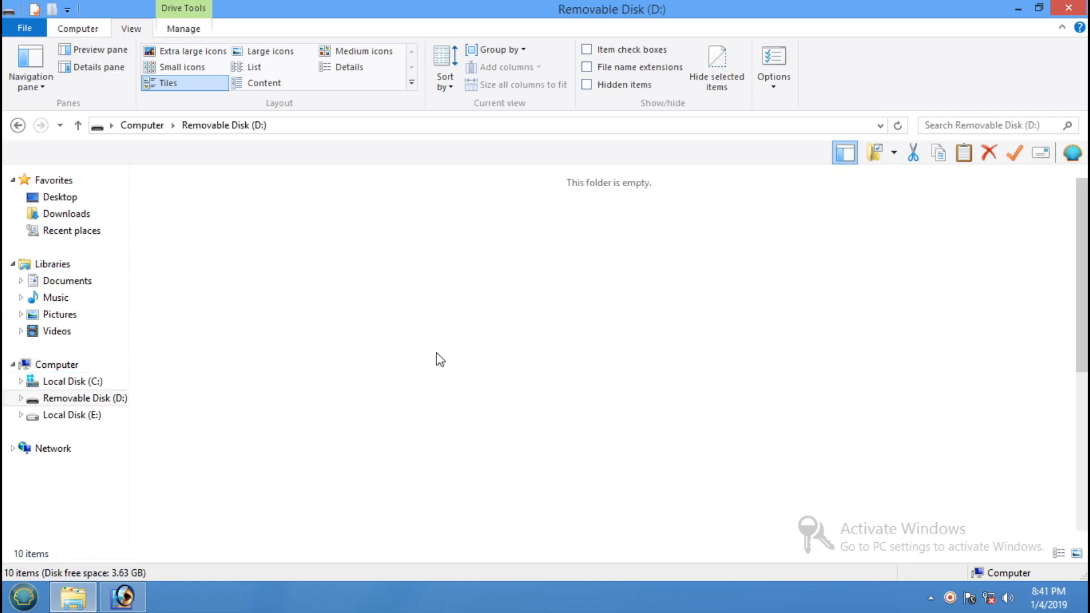
left_click(944, 500)
left_click_drag(944, 505, 520, 179)
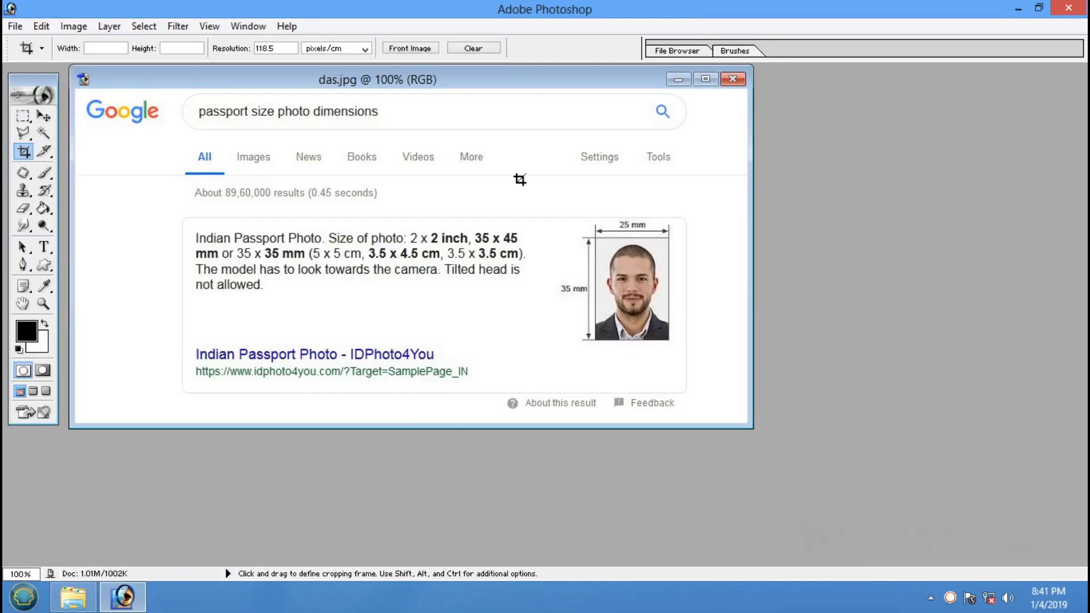
left_click_drag(482, 90, 558, 102)
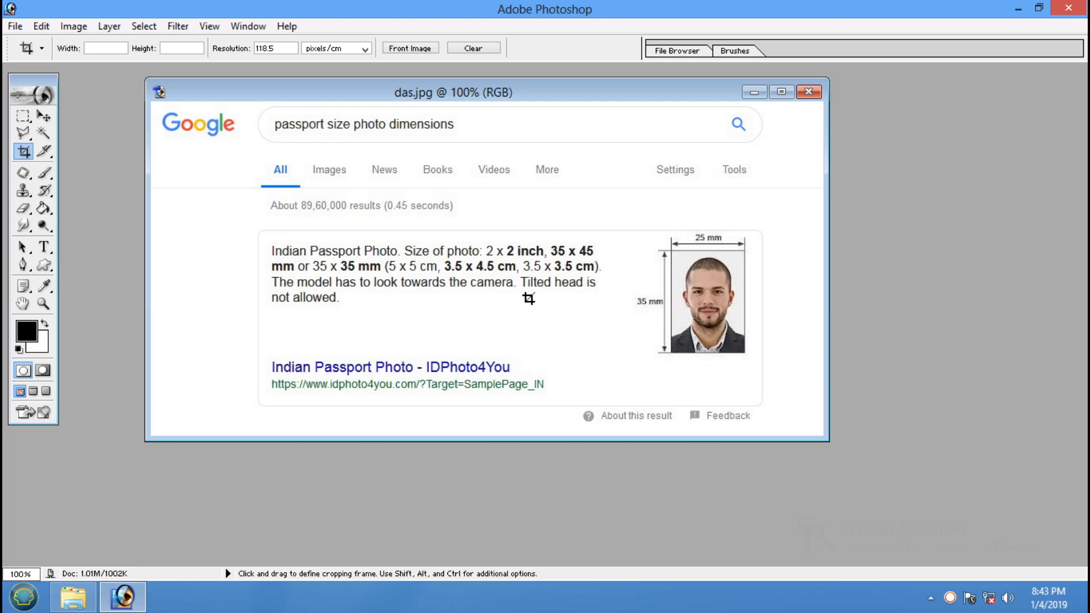
left_click(808, 91)
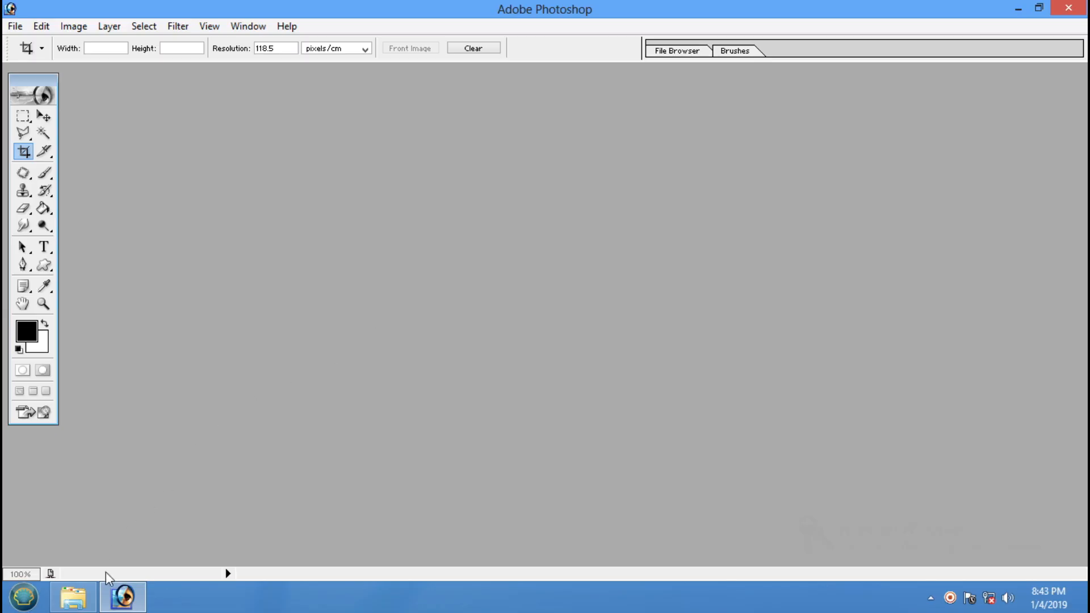
Open the blue denim jacket portrait 610iAv-X8BL._SX522._SX._UX._SY._UY_.jpg from Removable Disk (D:) and maximize its image window.
left_click(73, 596)
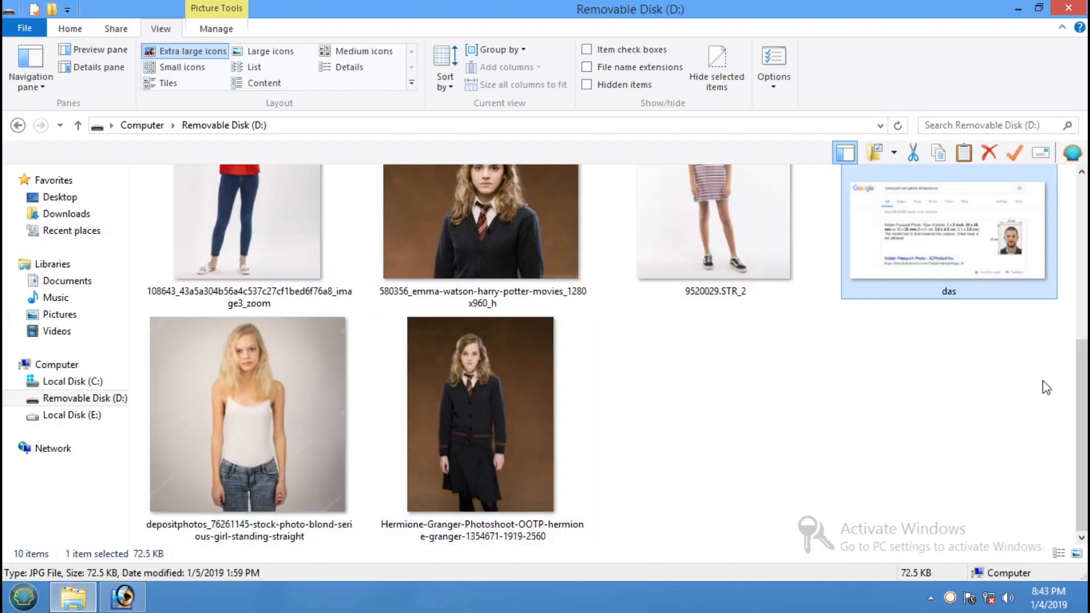
left_click_drag(1082, 435, 1082, 273)
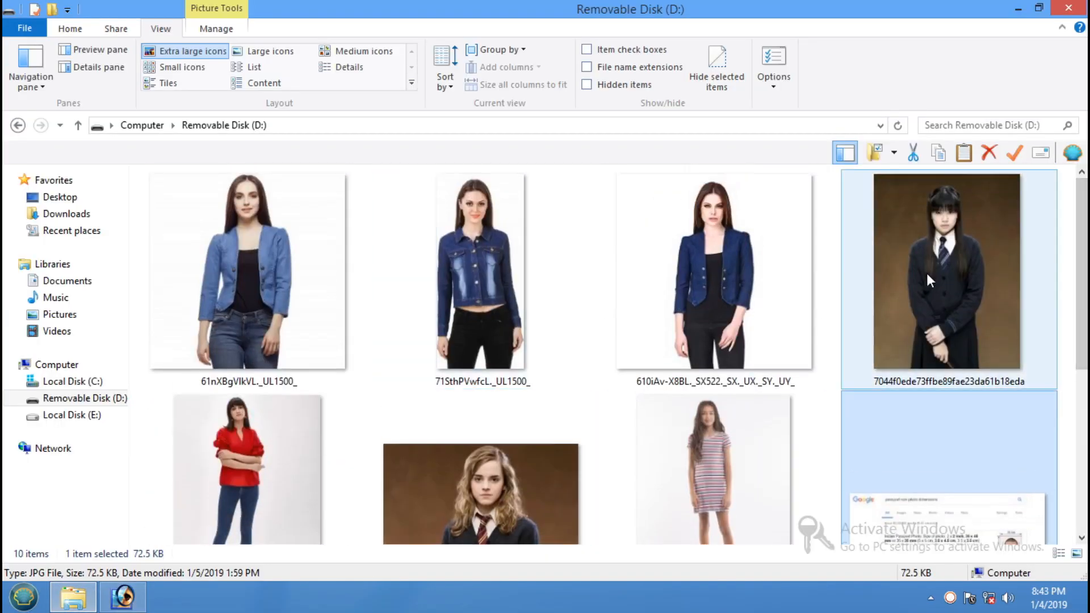
left_click_drag(727, 253, 547, 339)
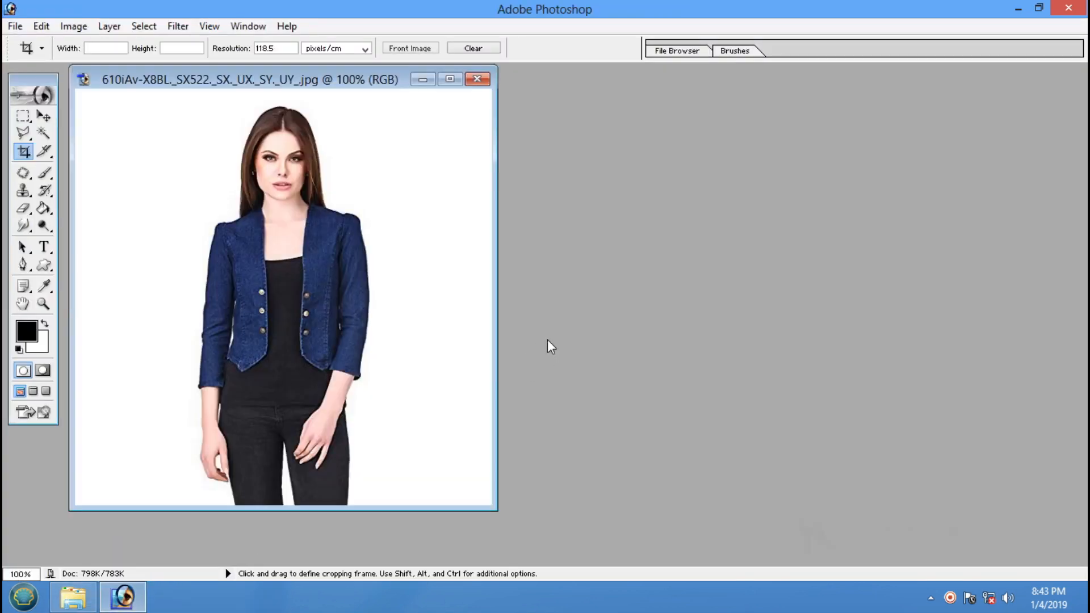
left_click(451, 79)
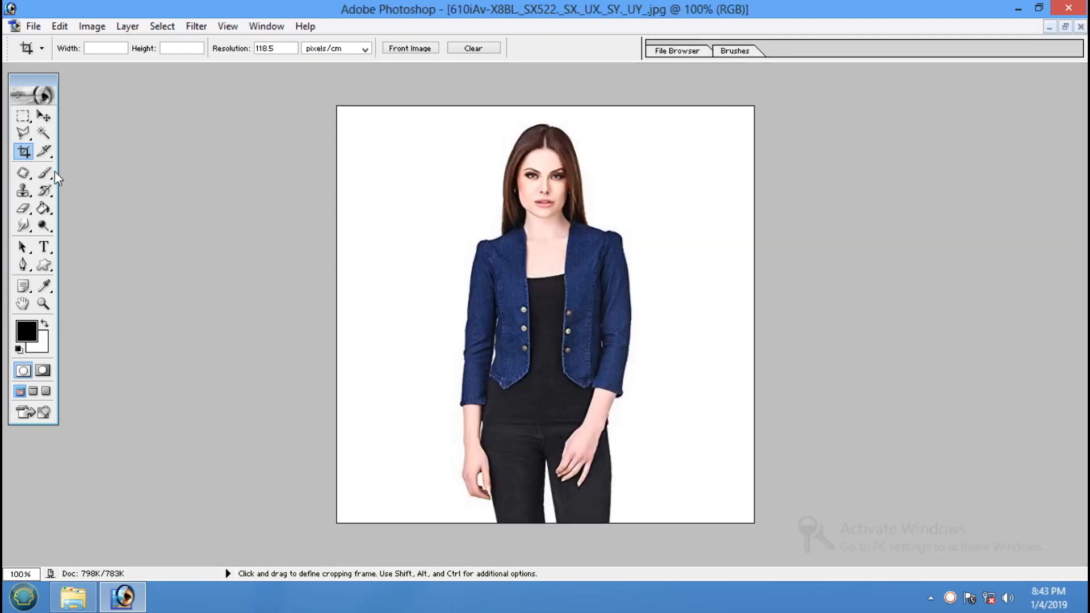
left_click(49, 118)
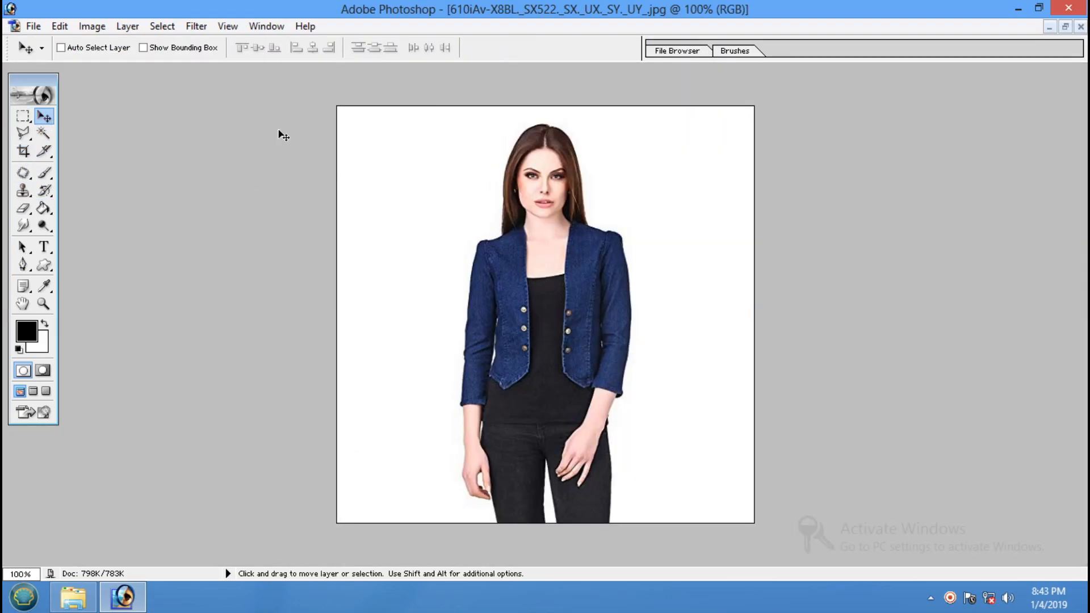
left_click(24, 151)
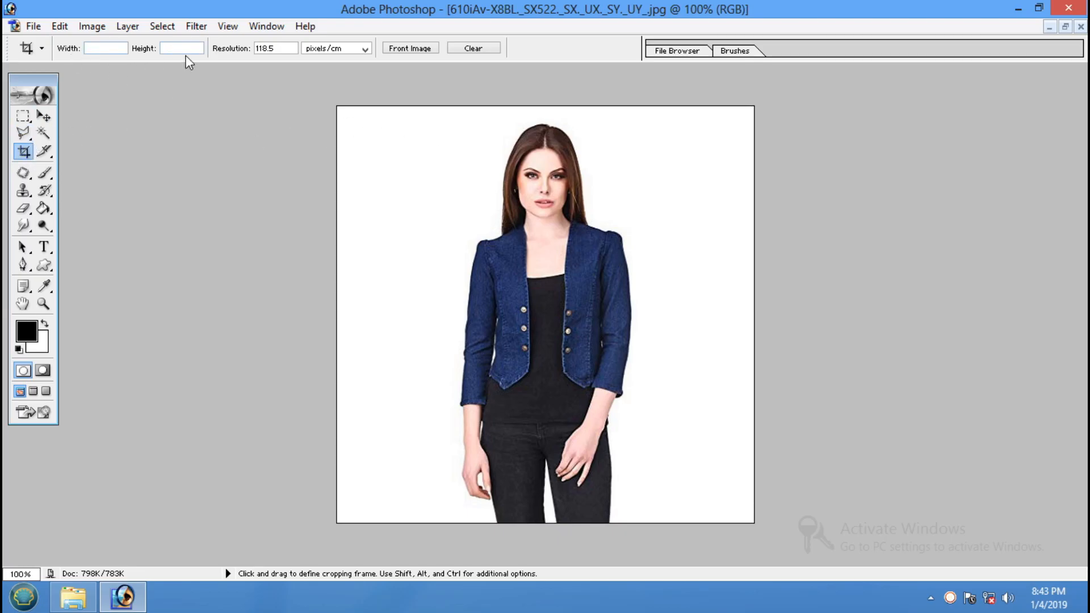
mouse_move(428, 138)
left_mouse_down()
mouse_move(705, 176)
mouse_move(652, 180)
mouse_move(649, 468)
mouse_move(497, 432)
mouse_move(481, 396)
mouse_move(503, 359)
mouse_move(679, 187)
mouse_move(714, 408)
mouse_move(430, 395)
mouse_move(740, 258)
mouse_move(532, 437)
mouse_move(638, 178)
mouse_move(644, 254)
left_mouse_up()
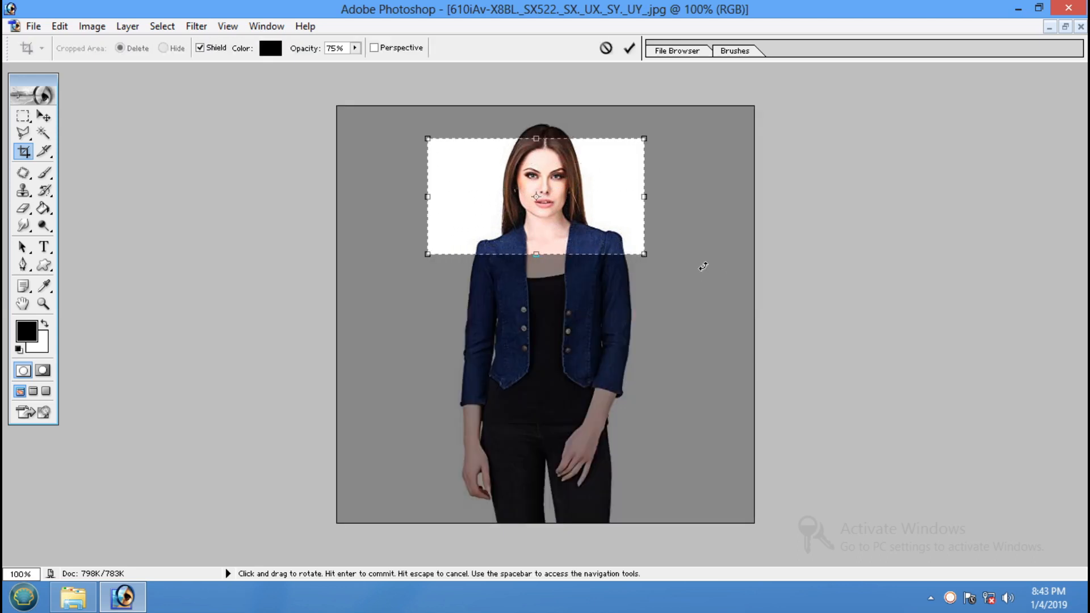
key("Escape")
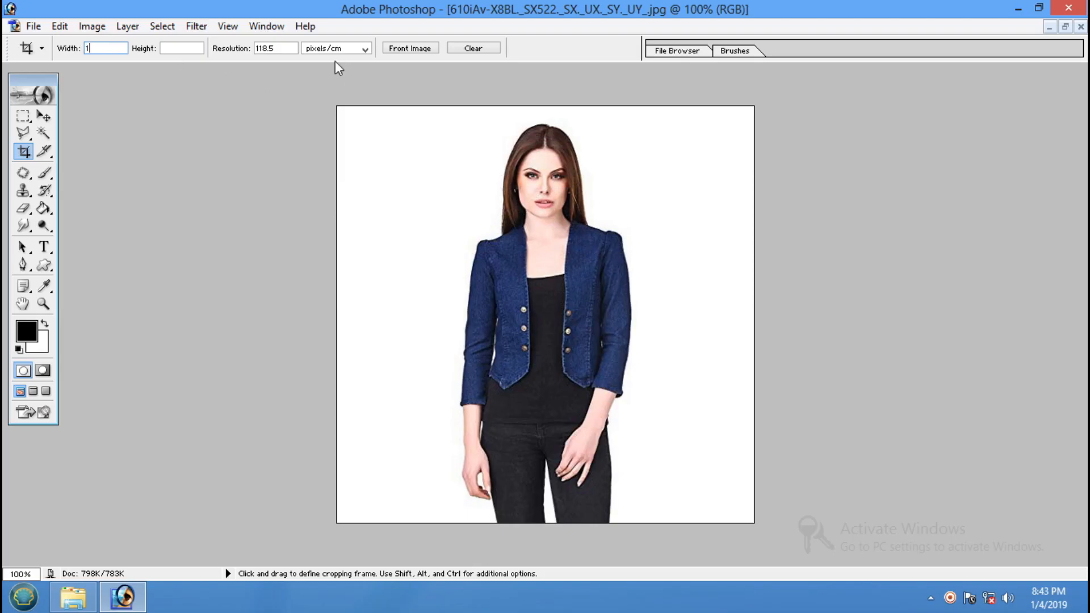
Set the crop size to 1 in by 1 in with resolution in pixels/cm and try a square crop frame.
left_click(353, 52)
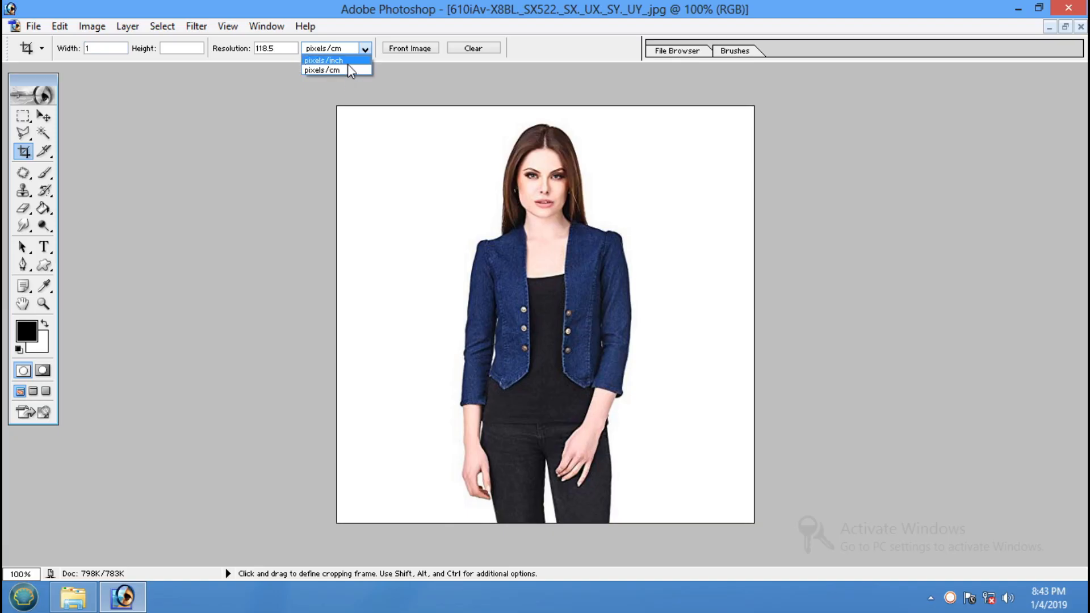
left_click(347, 69)
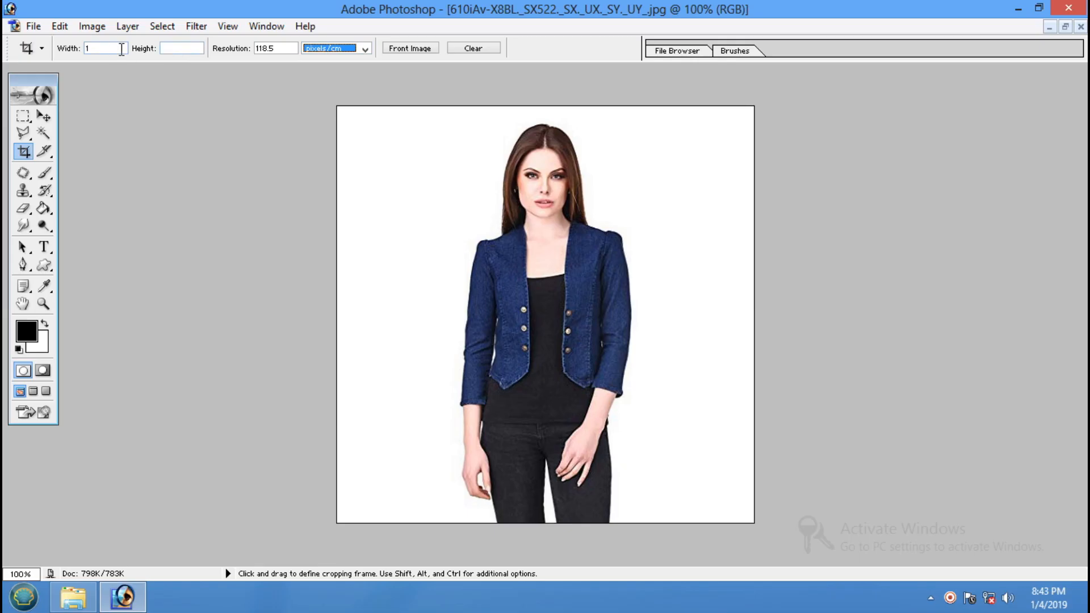
left_click(177, 48)
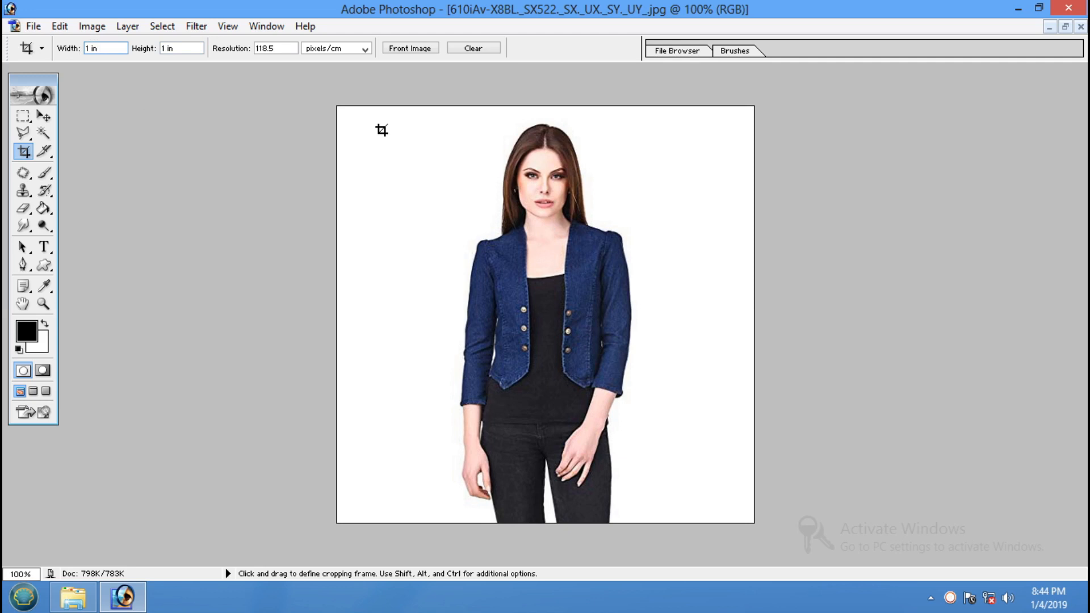
left_click_drag(418, 166, 676, 299)
key("Escape")
Set the crop height to 2 in and try a 1 by 2 in crop frame on the photo.
key("Return")
type("2")
left_click_drag(415, 148, 697, 409)
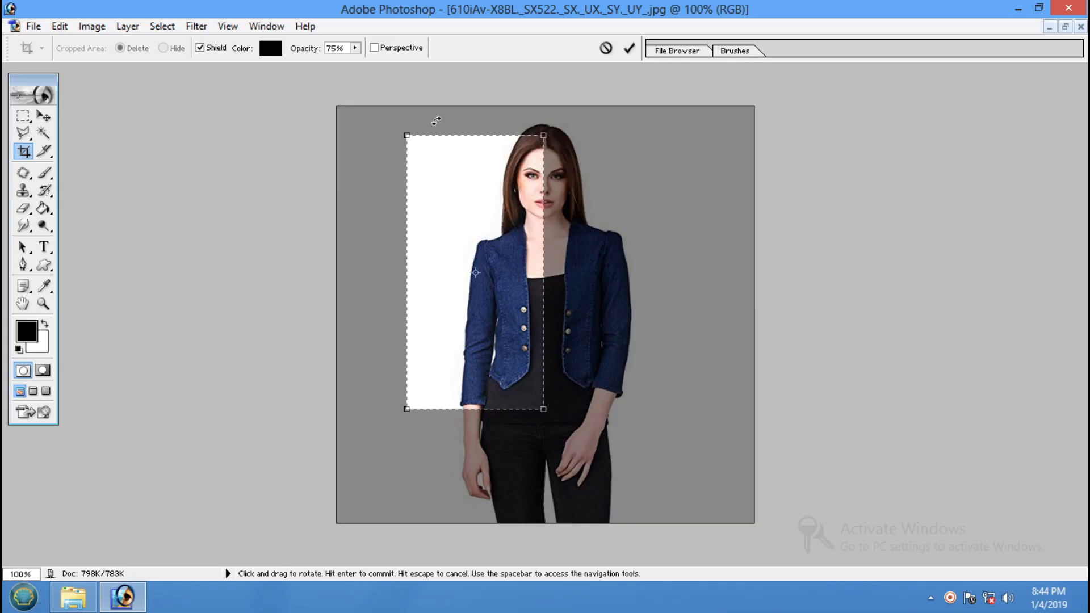
key("Escape")
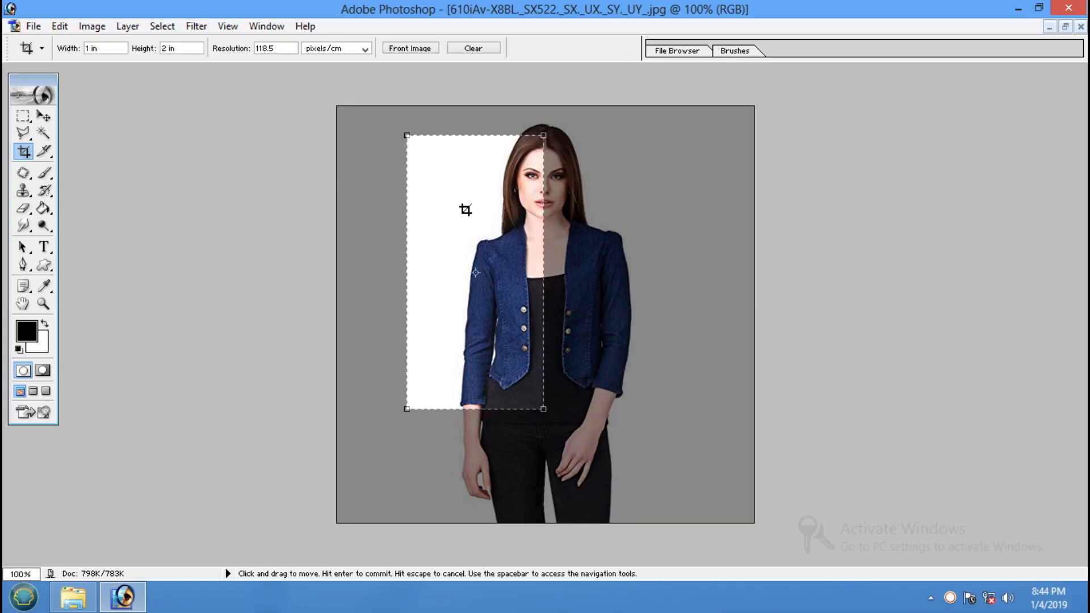
Set the crop size to 3.5 cm wide by 4.5 cm high and try a frame on the photo.
left_click(120, 48)
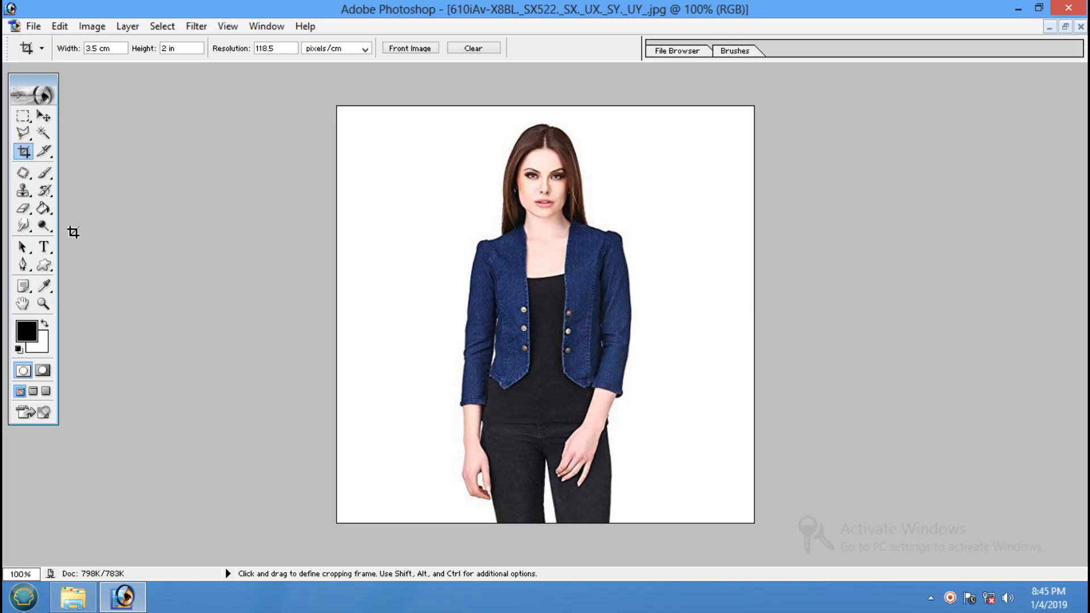
left_click(194, 46)
type("4.5")
left_click_drag(399, 130, 616, 284)
key("Escape")
Crop the photo to the woman's head and shoulders, adjusting the 3.5 by 4.5 cm frame to centre her face.
left_click_drag(464, 117, 683, 296)
left_click_drag(570, 238, 582, 229)
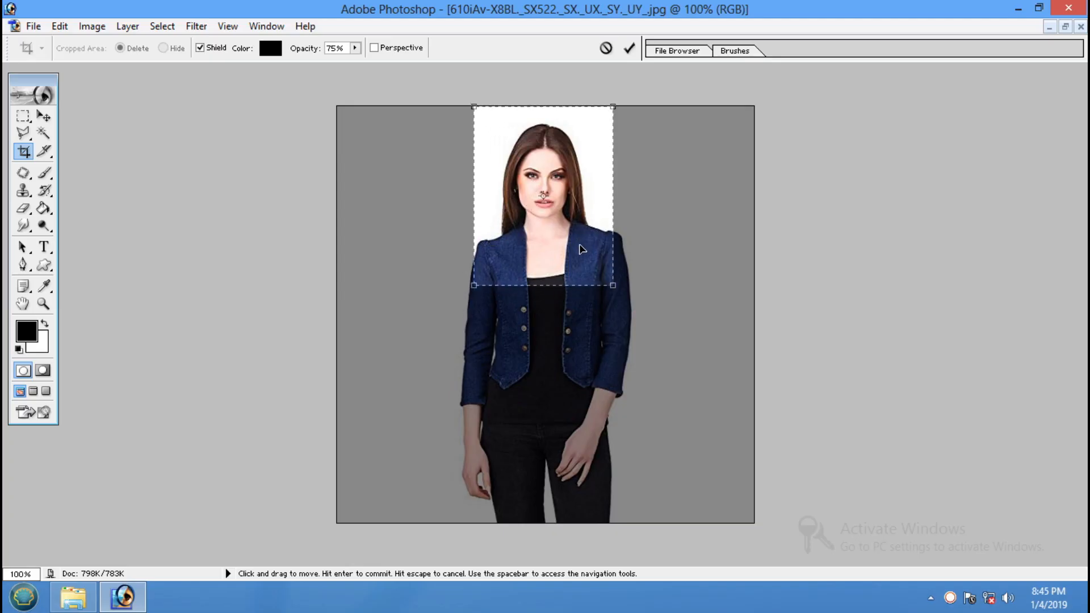
left_click_drag(613, 285, 566, 242)
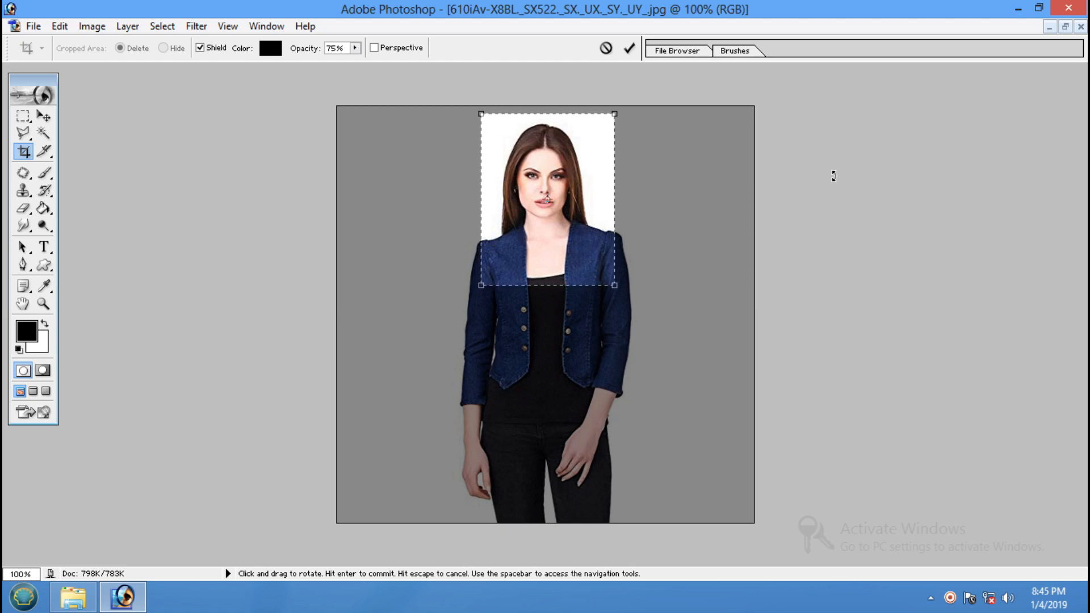
key("Return")
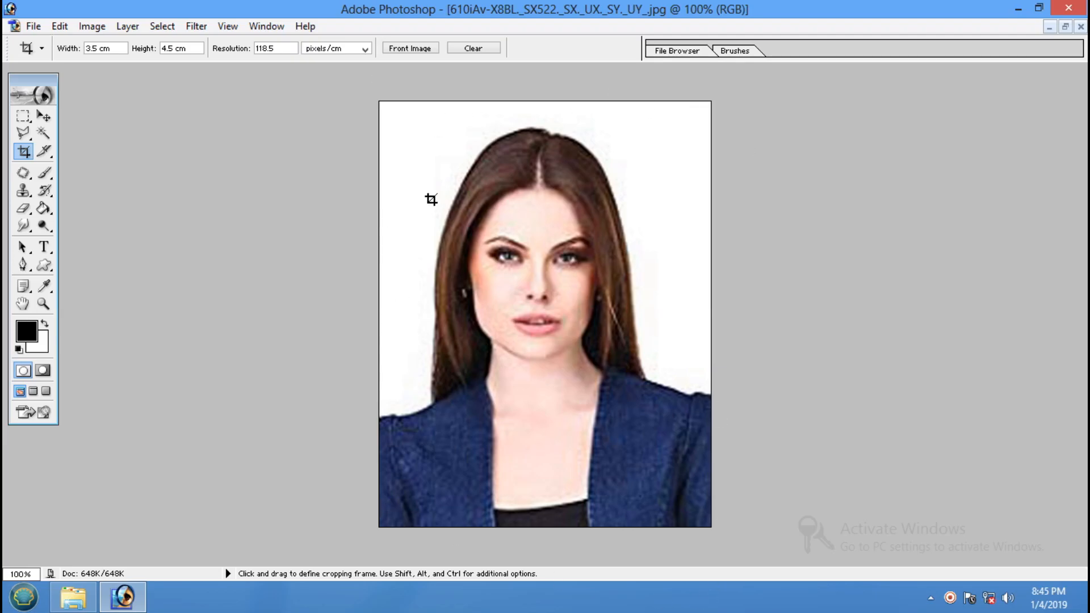
Check the cropped photo's document size in Image Size with width and height shown in cm.
left_click(92, 26)
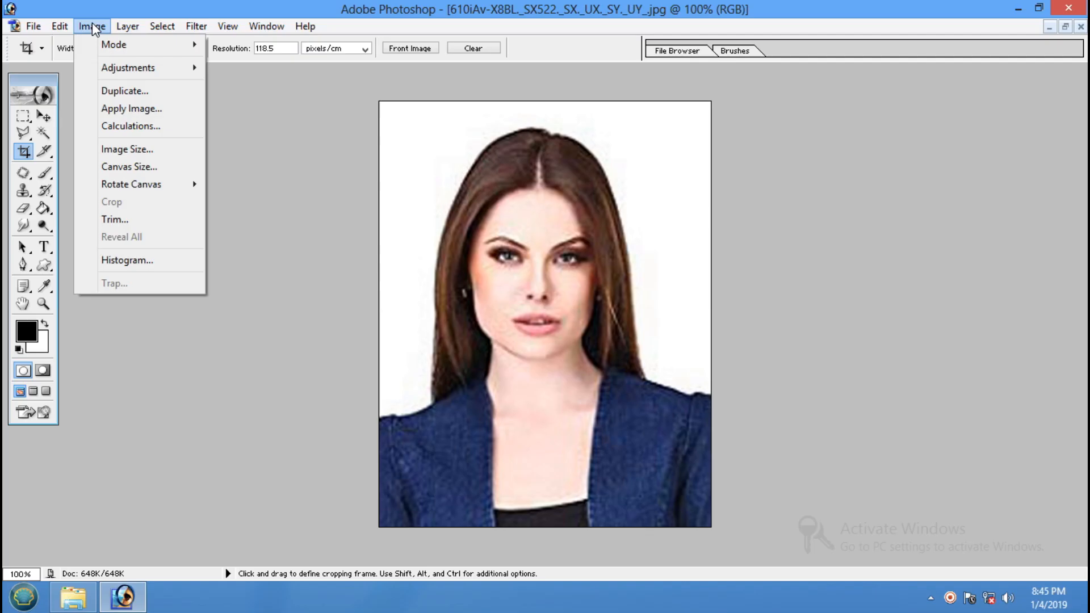
left_click(163, 154)
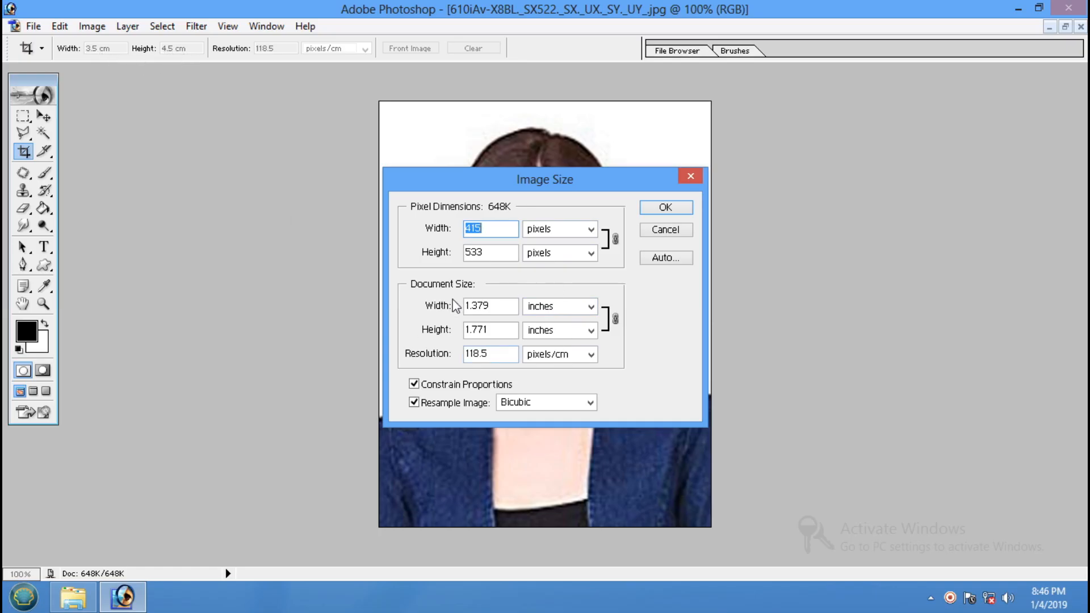
left_click(591, 308)
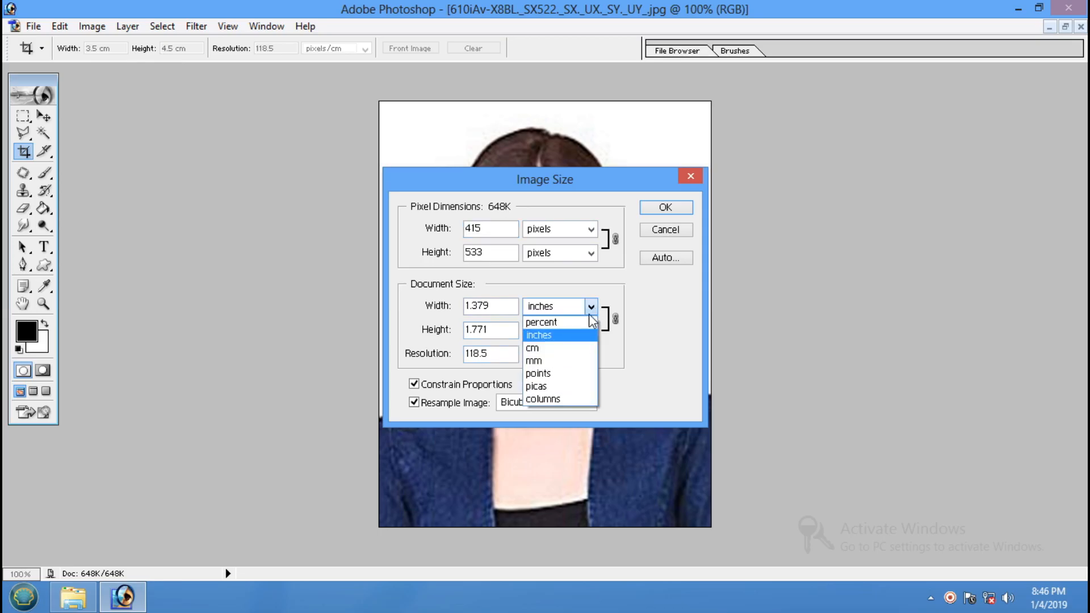
left_click(543, 351)
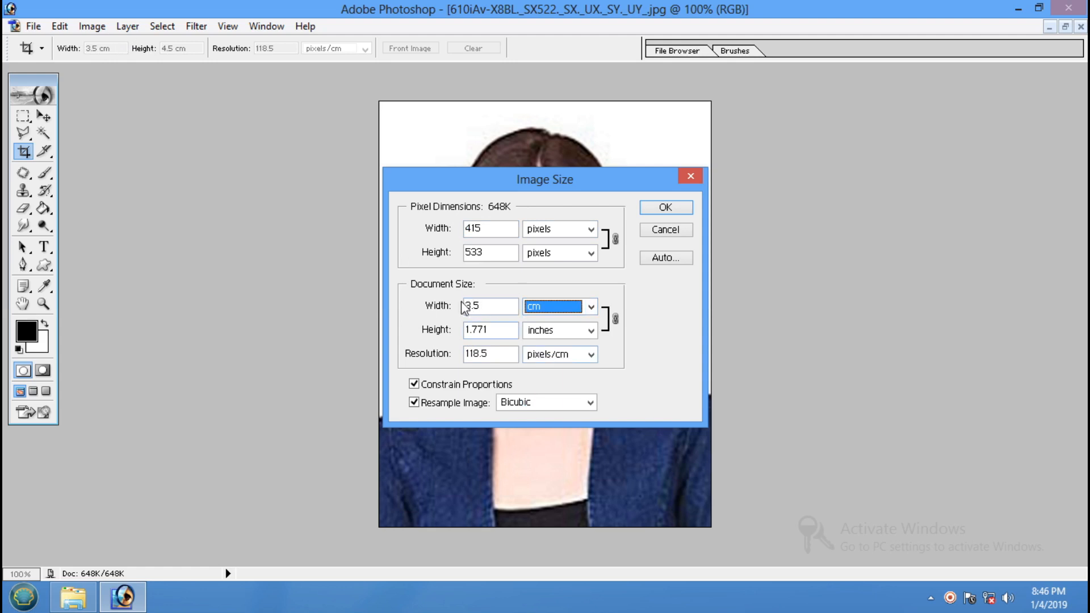
left_click(583, 335)
left_click(571, 375)
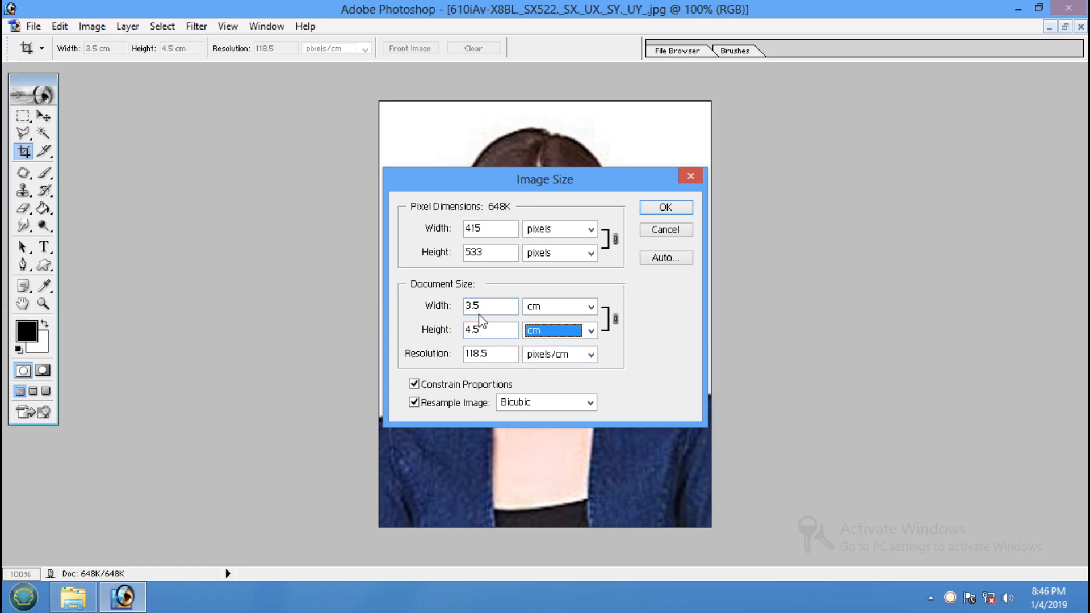
left_click(666, 210)
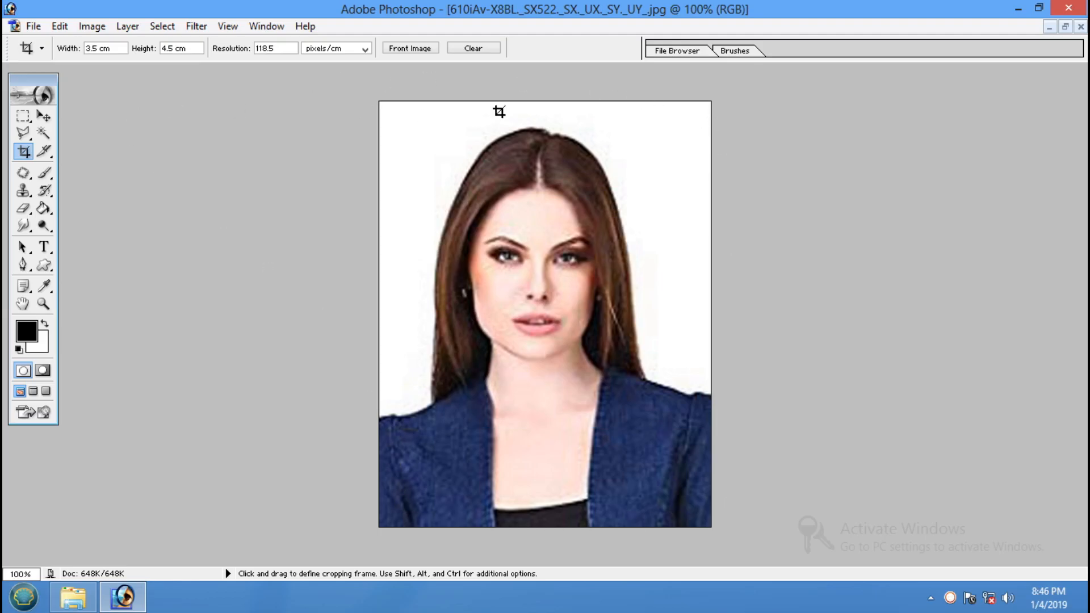
Select the entire canvas of the cropped photo.
left_click(23, 117)
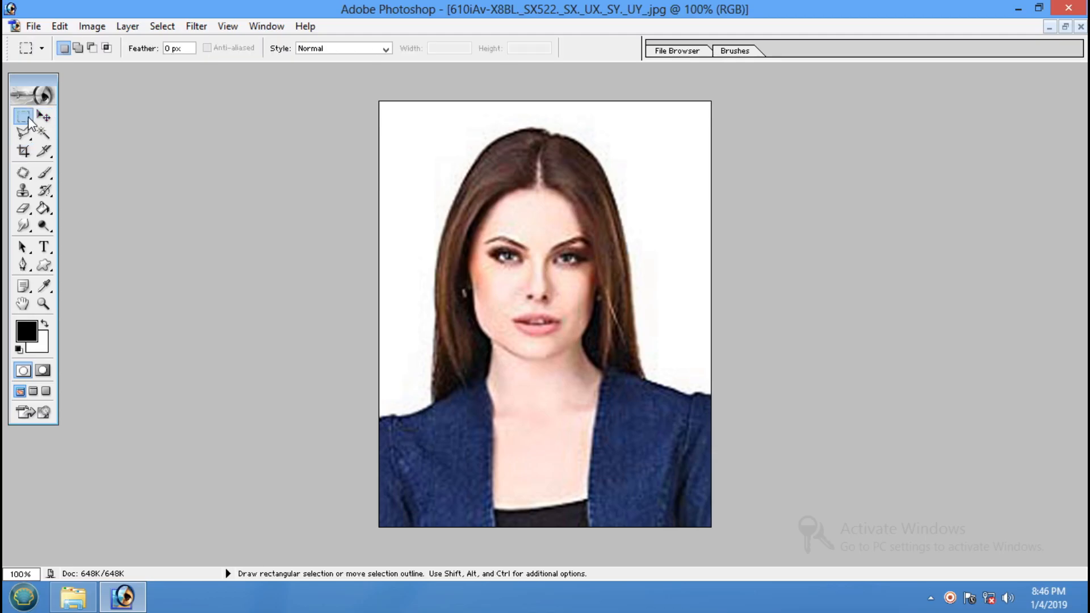
left_click_drag(375, 93, 754, 532)
right_click(576, 251)
left_click(592, 258)
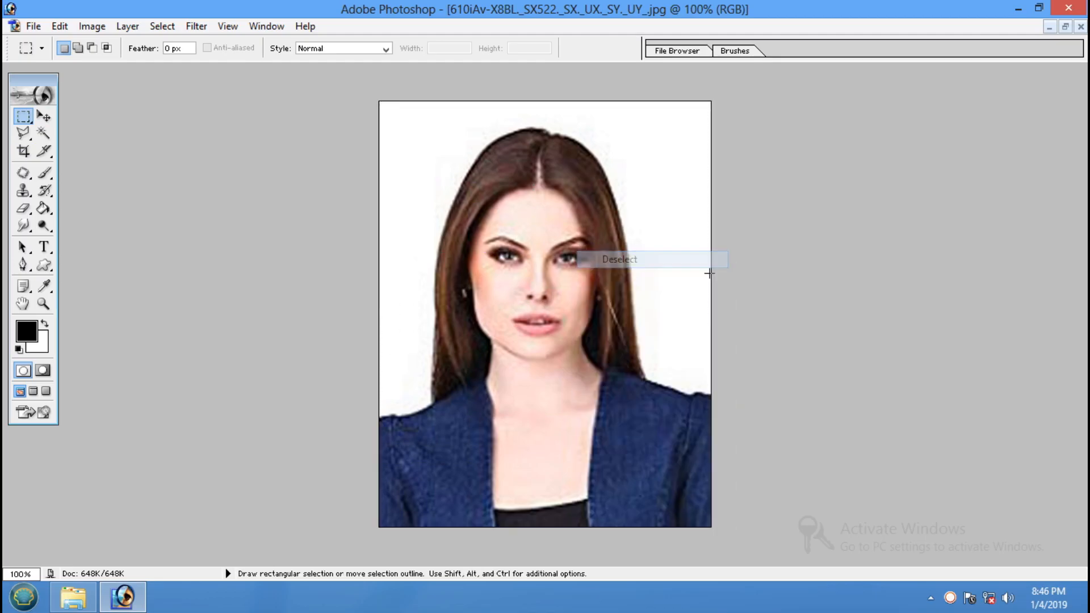
key("ctrl")
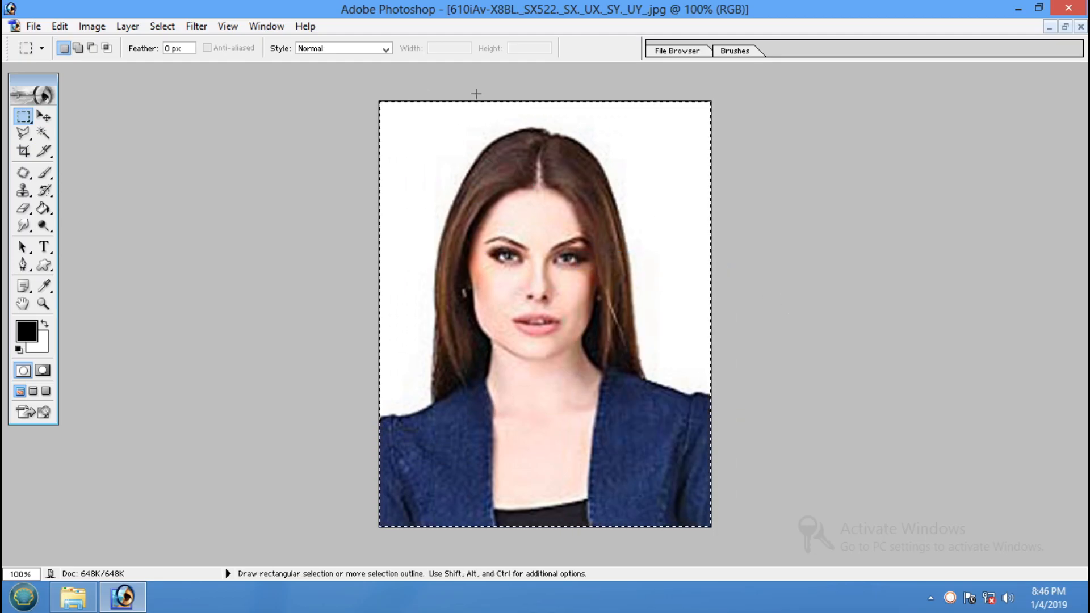
Try a 20 px red (FF0006) stroke centred on the edge of the selected canvas and undo it.
left_click(60, 26)
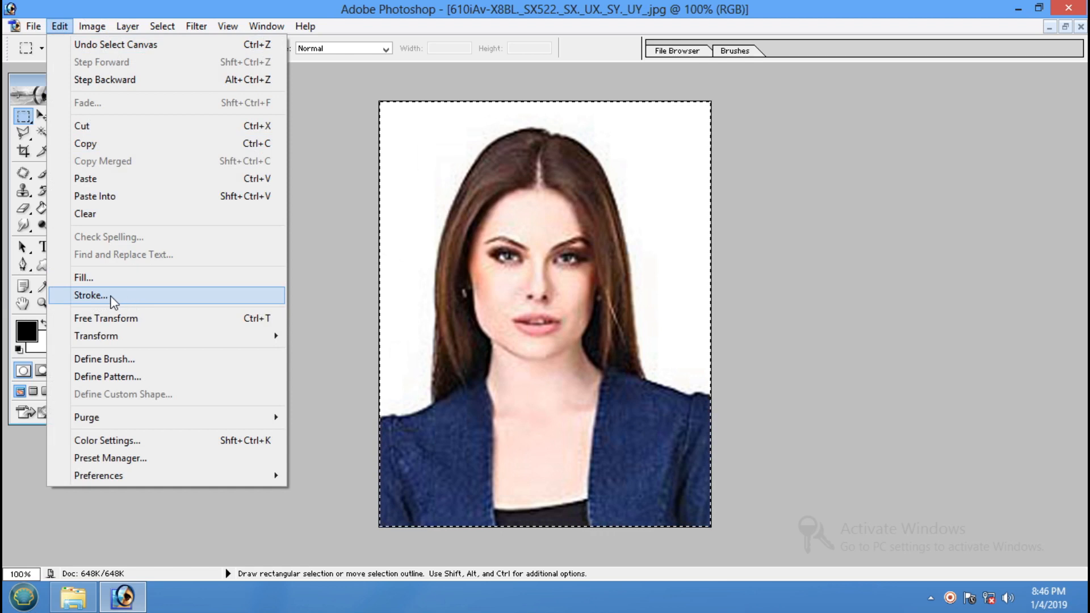
left_click(134, 296)
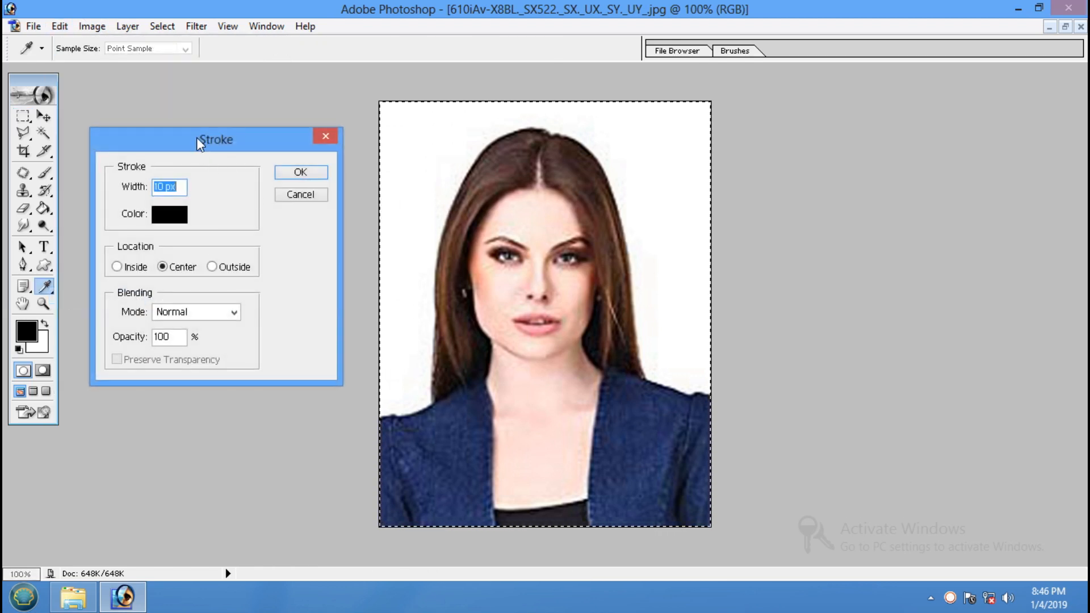
left_click_drag(196, 138, 424, 145)
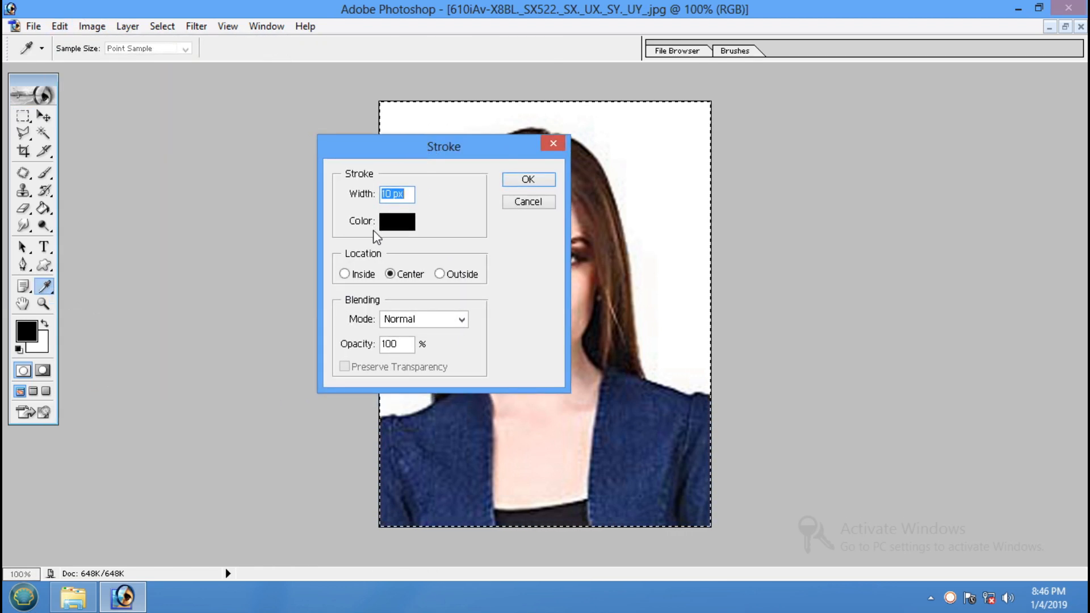
left_click_drag(393, 151, 234, 131)
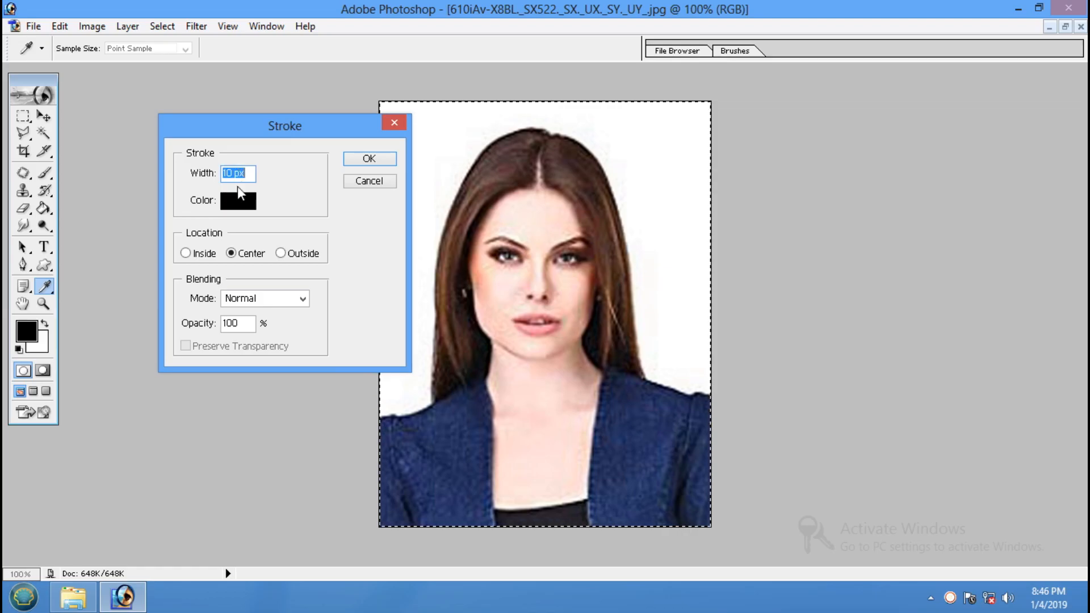
left_click(248, 213)
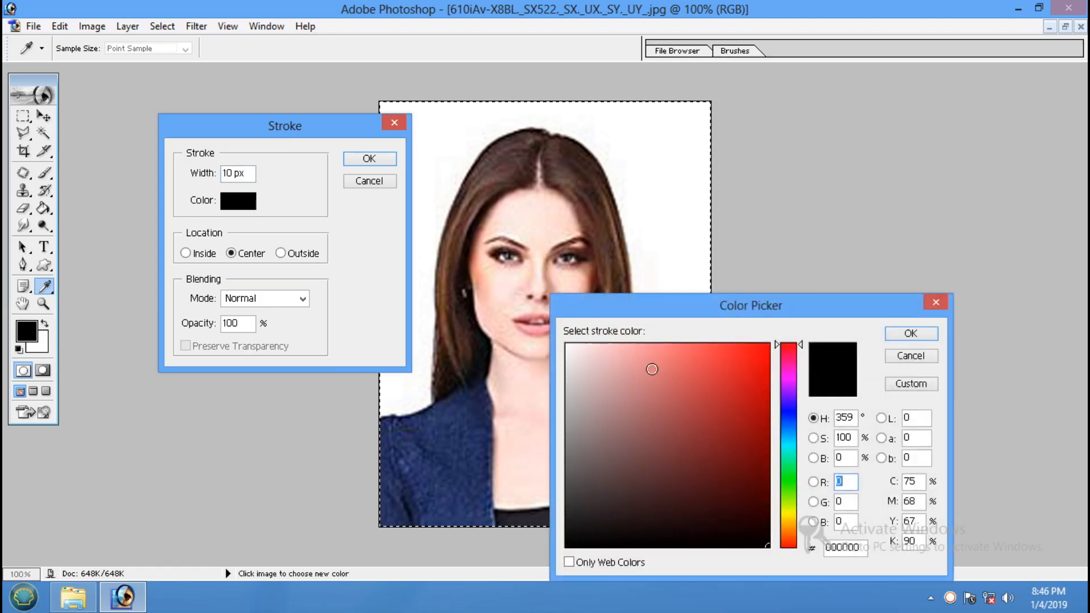
left_click(768, 344)
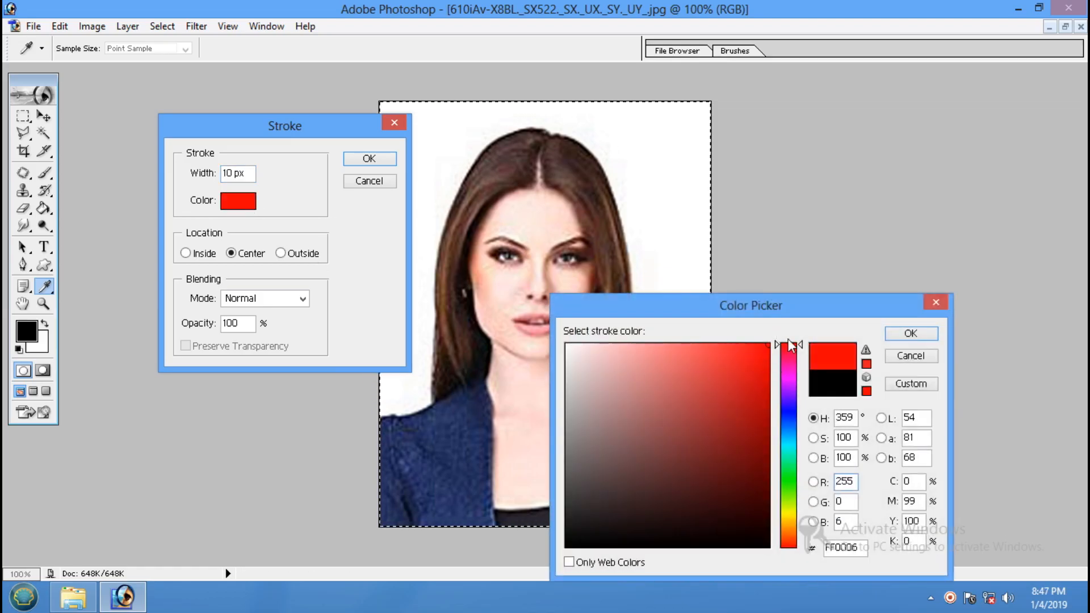
left_click(910, 333)
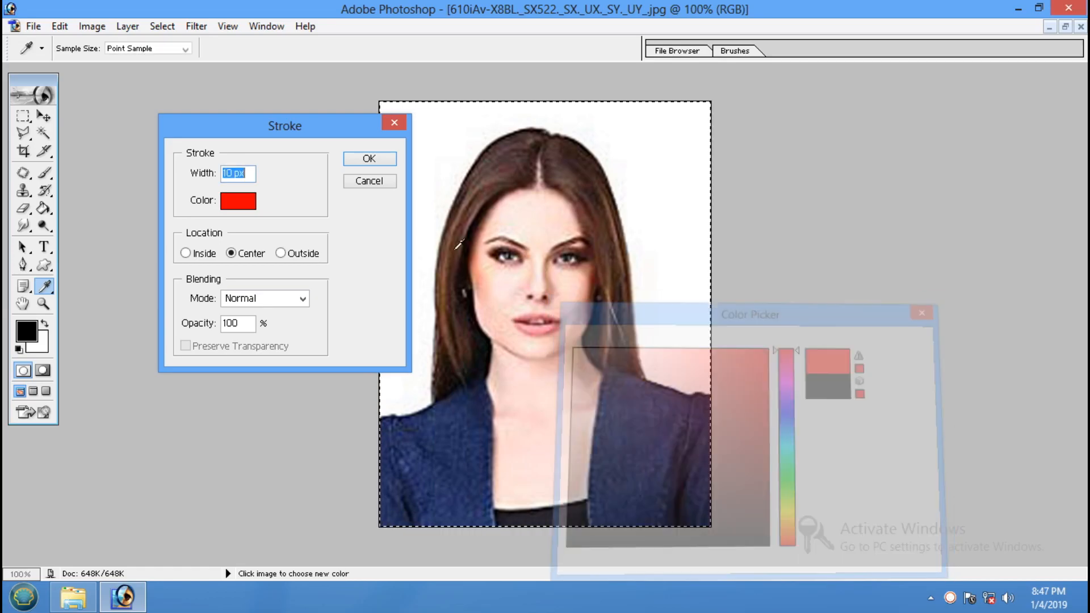
type("20")
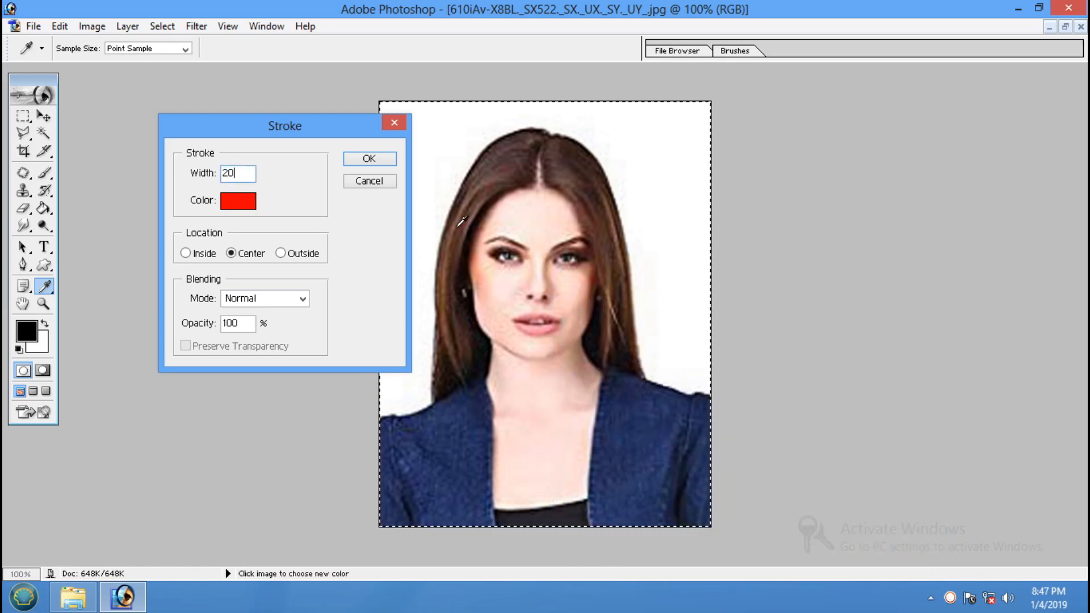
left_click(366, 161)
key("m")
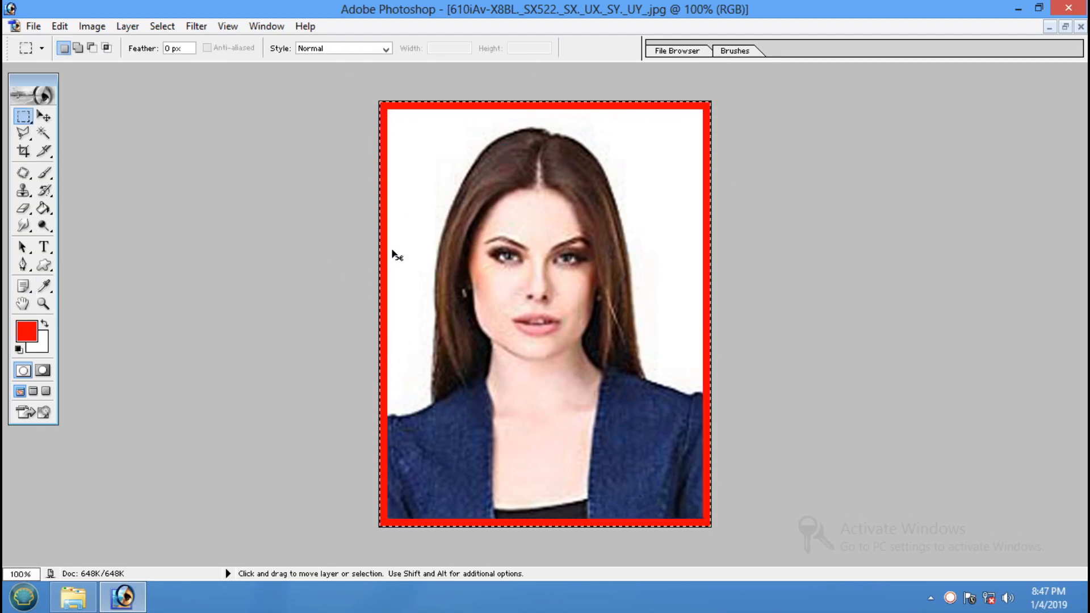
key("ctrl+z")
Stroke the selected canvas with a centred 10 px black border and deselect it.
left_click(59, 26)
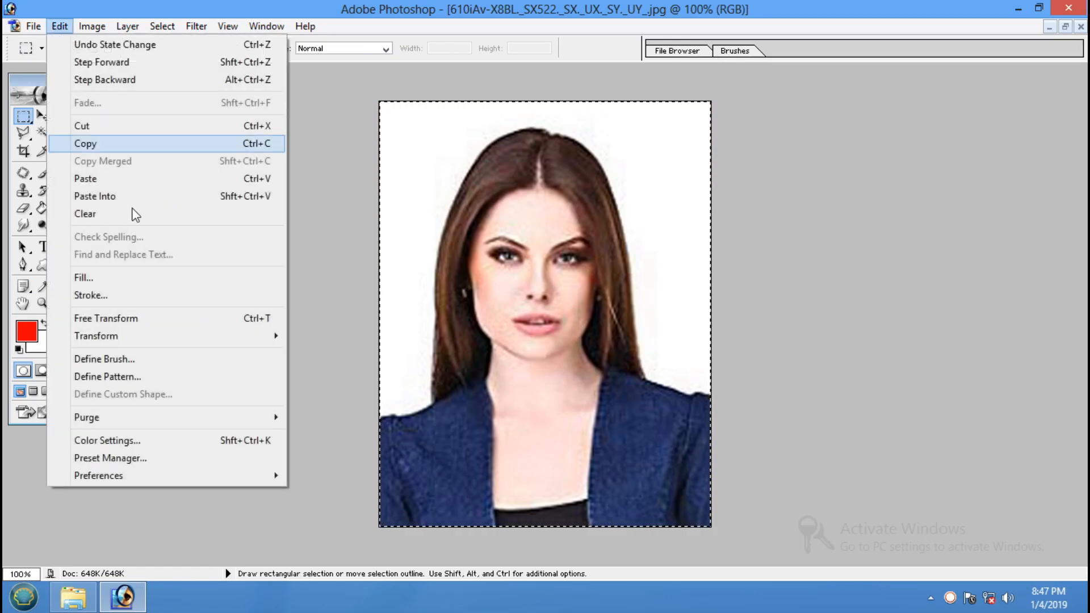
left_click(163, 296)
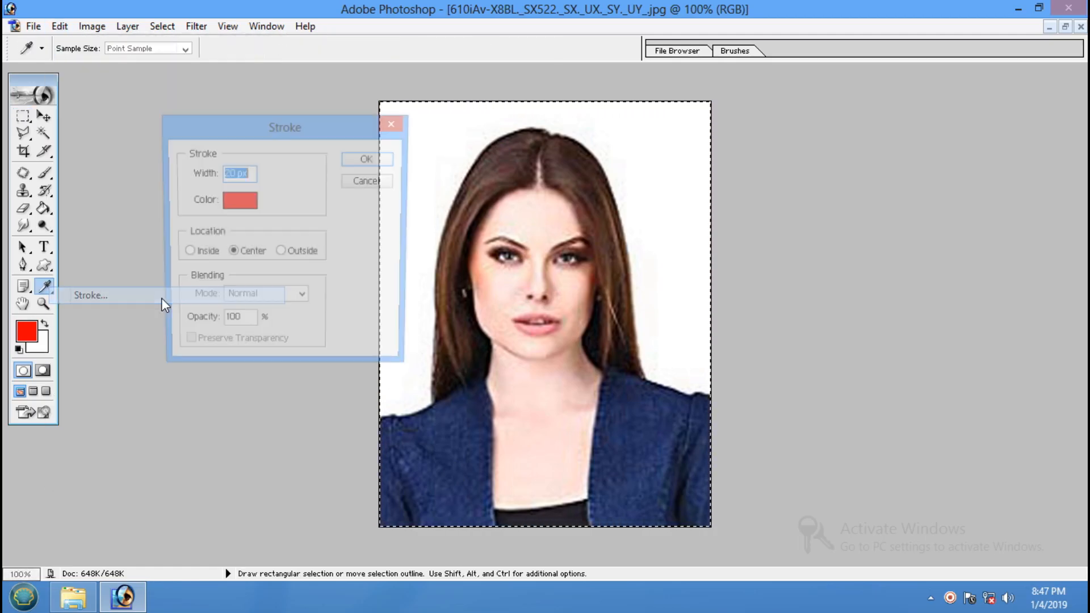
left_click(226, 213)
left_click_drag(755, 475, 777, 561)
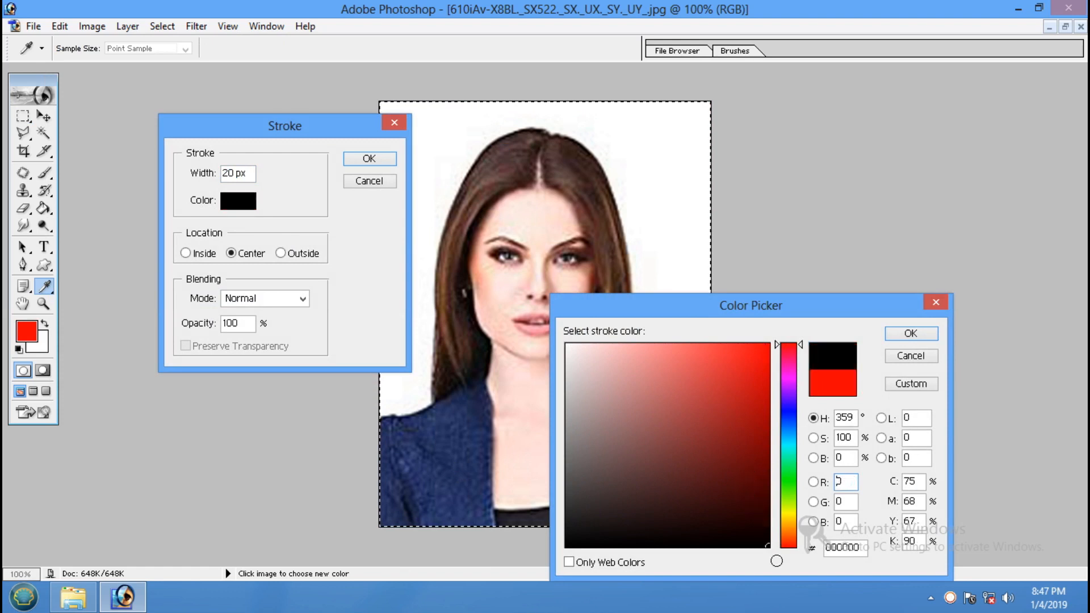
left_click(911, 334)
type("1")
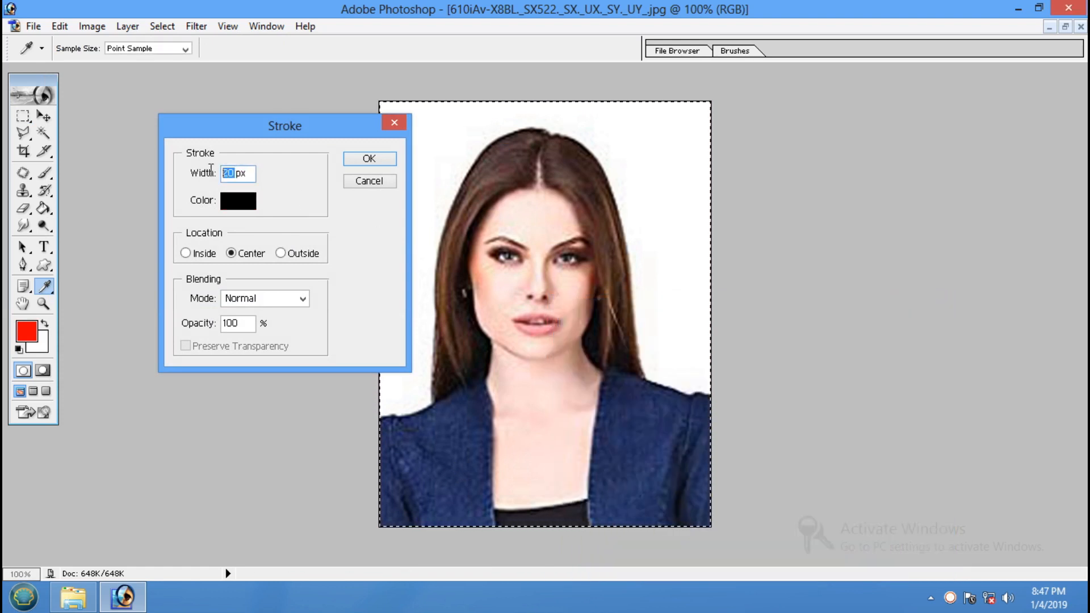
type("0")
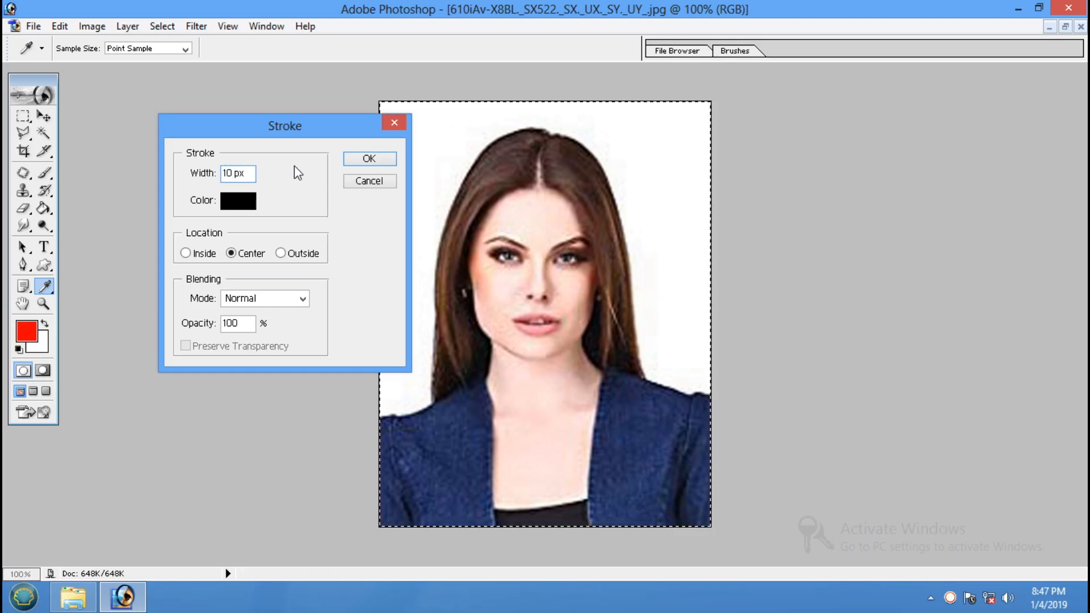
left_click(377, 162)
key("m")
key("d")
key("ctrl+d")
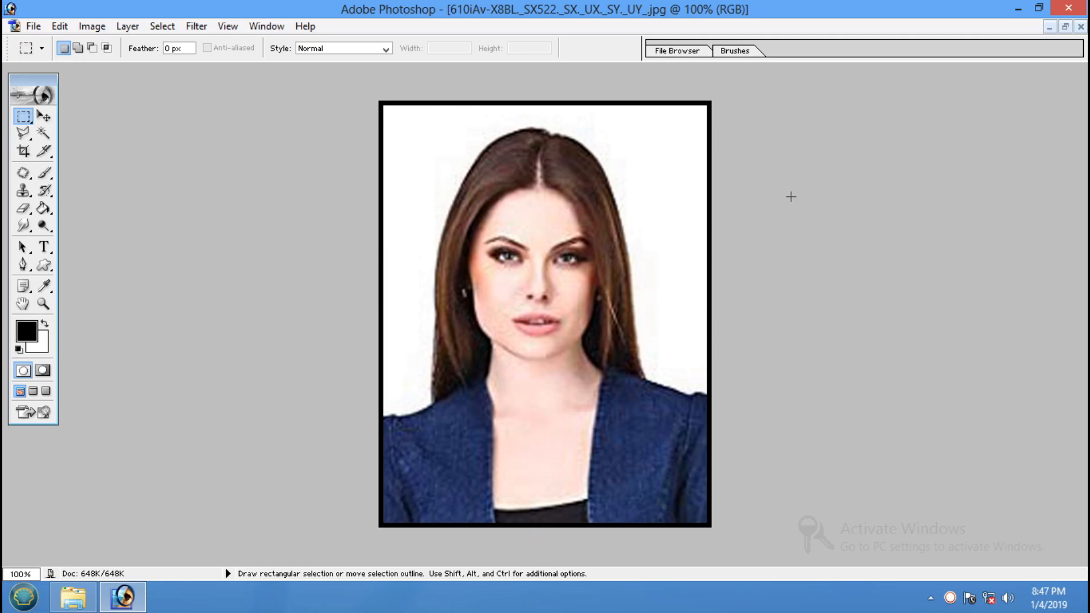
Create a white 4 x 6 inch RGB document at 300 pixels/inch and place its window beside the photo.
left_click(34, 27)
left_click(87, 47)
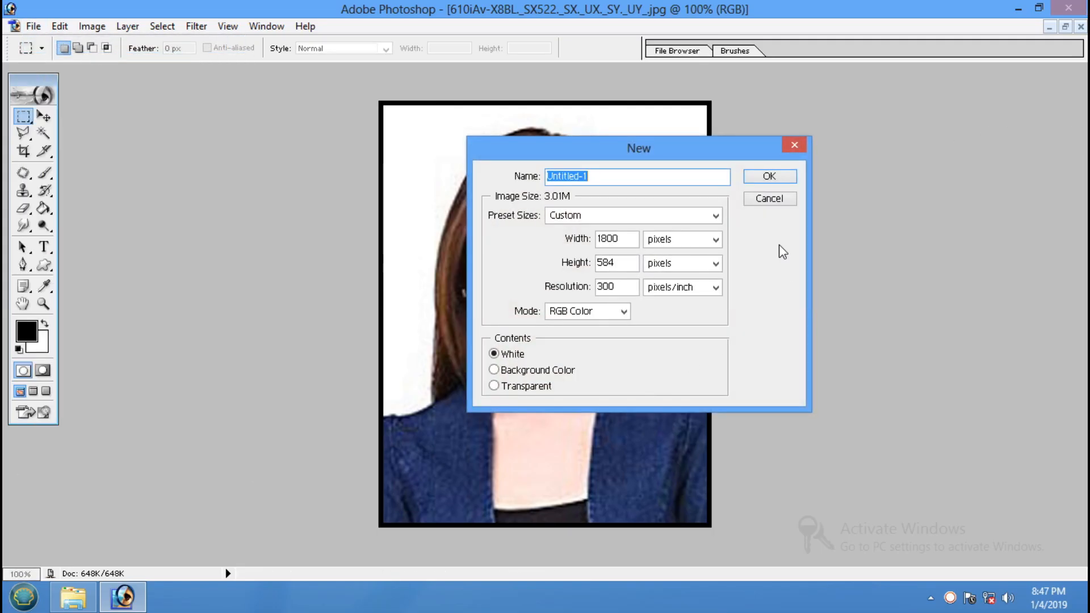
left_click(666, 218)
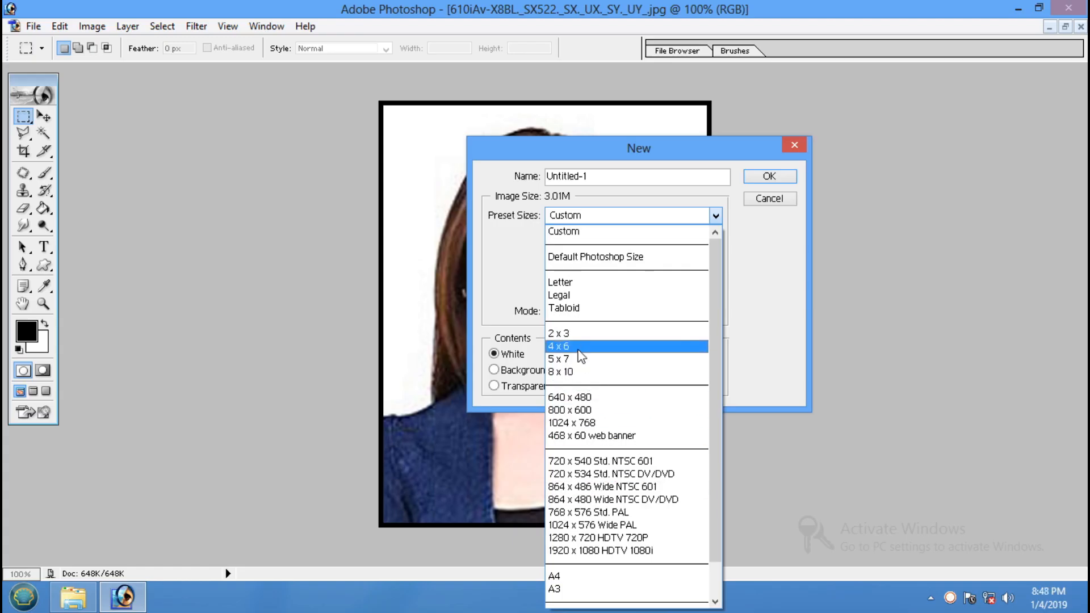
left_click(616, 351)
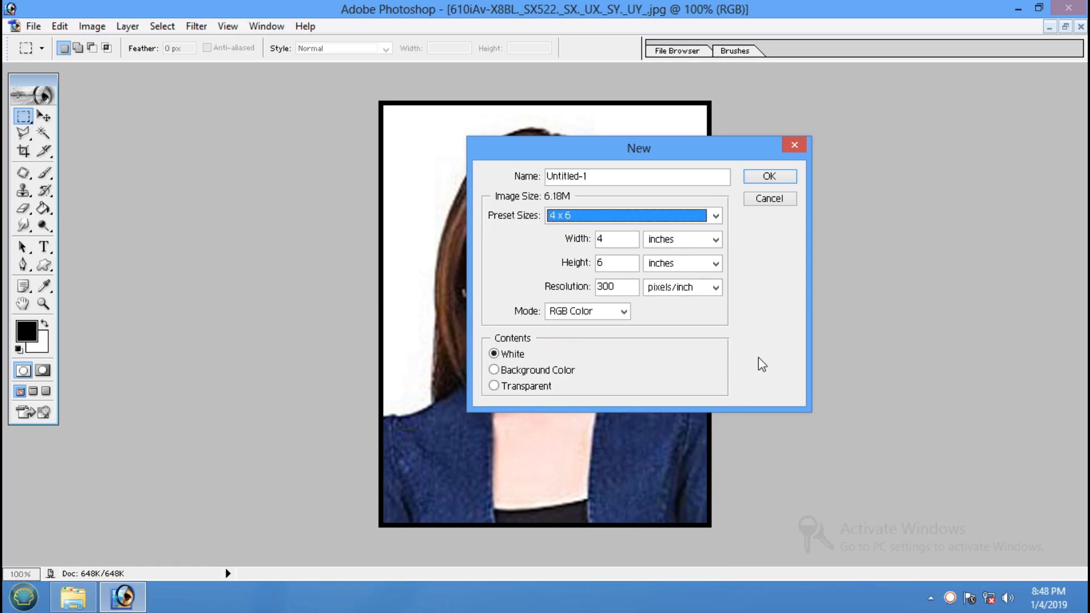
left_click(779, 181)
left_click_drag(199, 91, 747, 136)
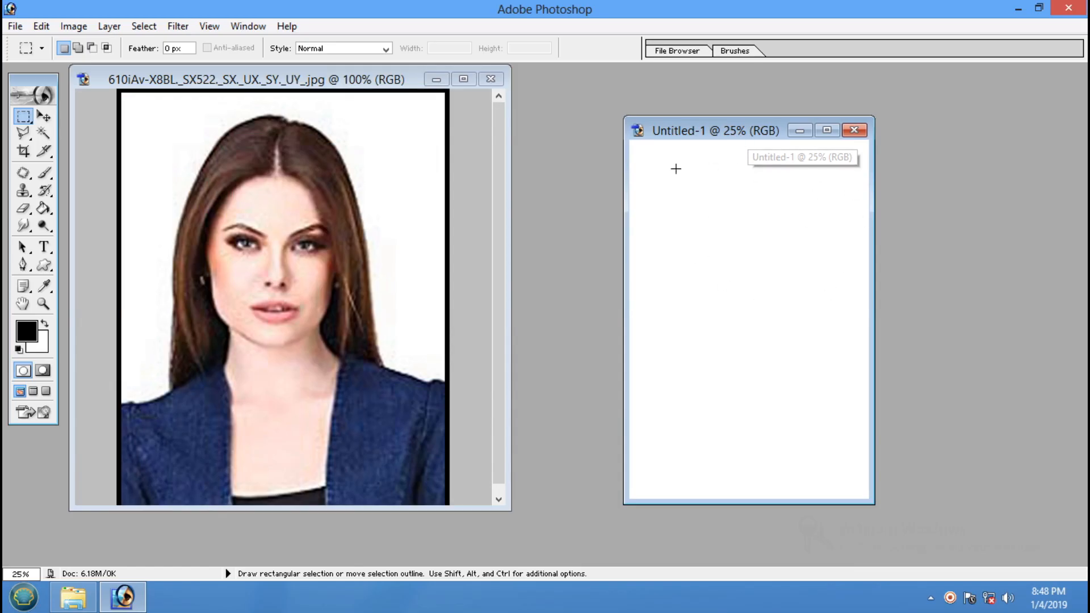
Rotate the blank document's canvas 90° clockwise into landscape orientation.
left_click(73, 26)
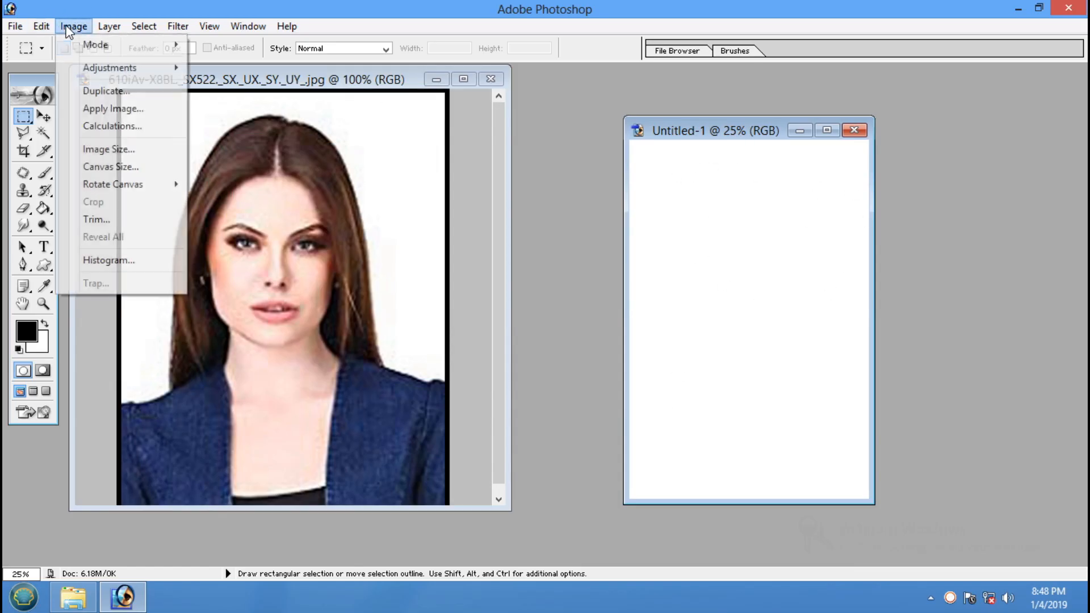
mouse_move(114, 183)
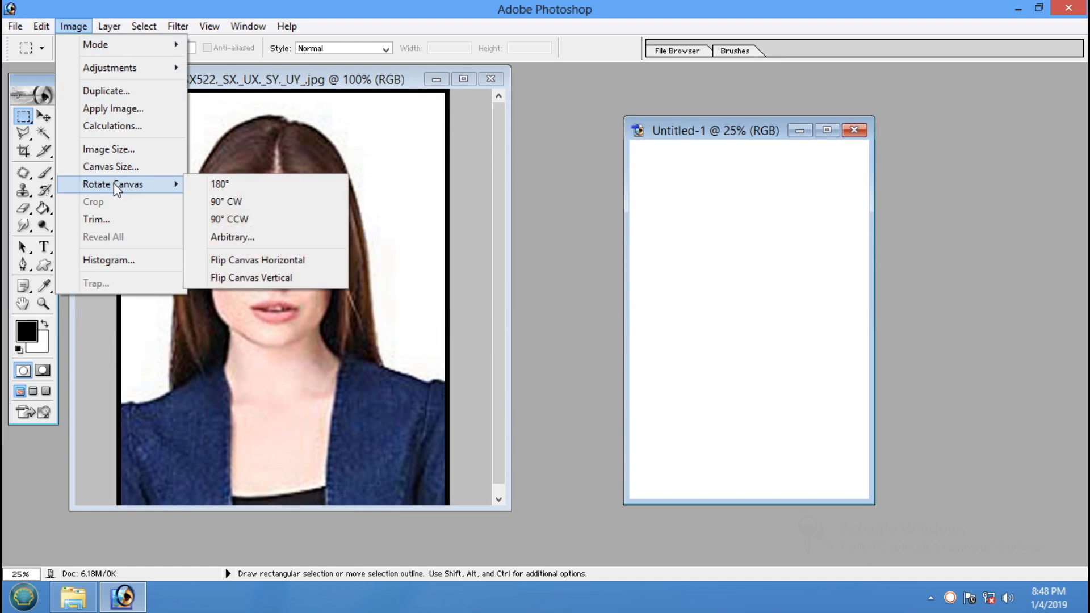
left_click(264, 203)
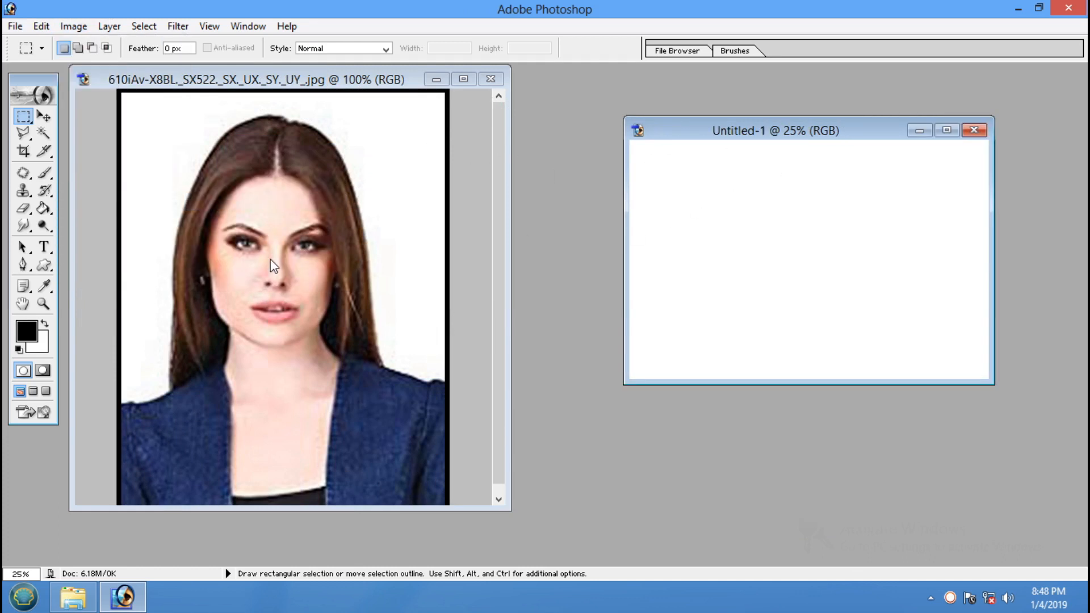
Copy the bordered photo into the blank landscape document and minimize the source photo's window.
left_click(46, 116)
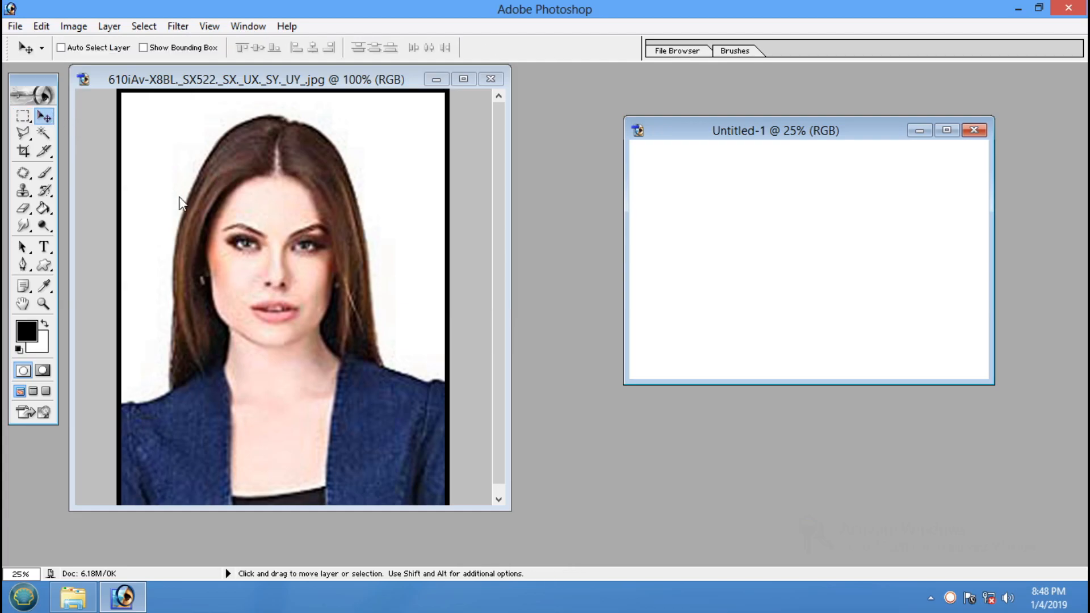
key("ctrl+a")
left_click(194, 173)
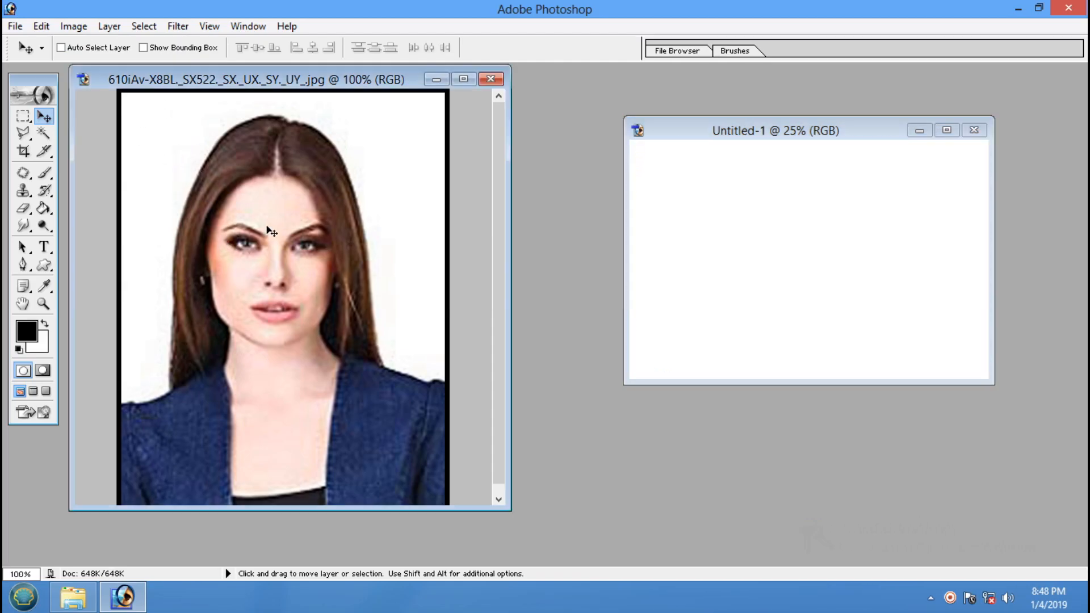
key("ctrl+a")
key("ctrl+t")
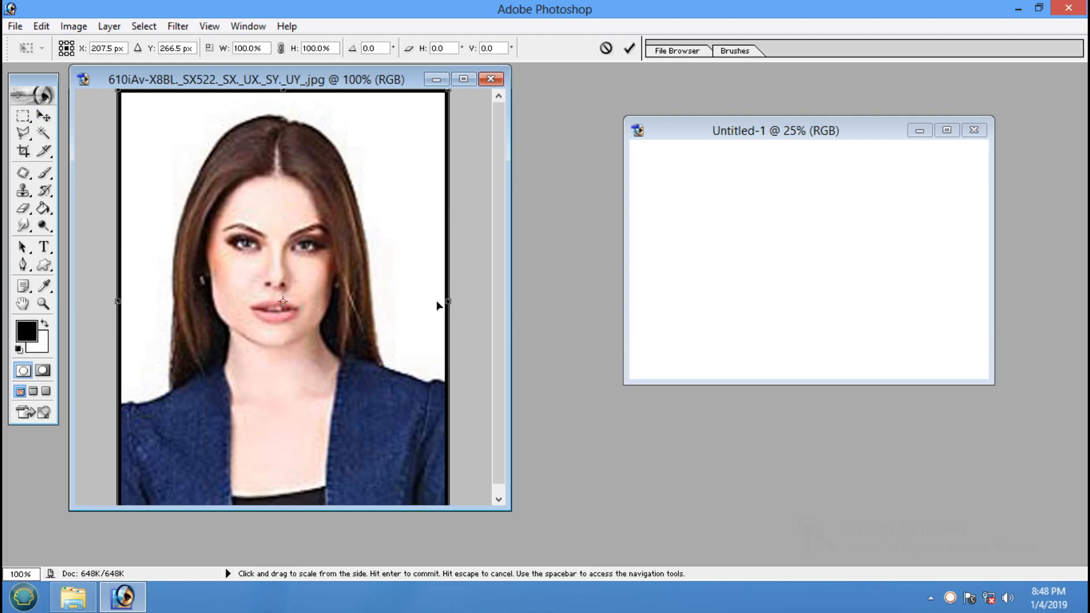
left_click(53, 118)
left_click_drag(280, 192, 741, 268)
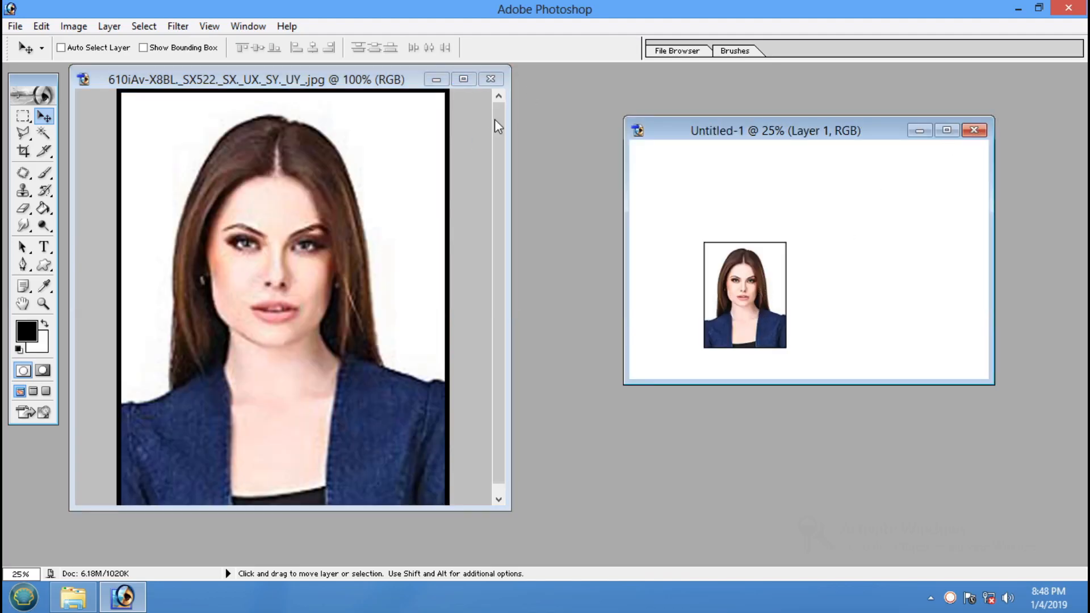
left_click(436, 80)
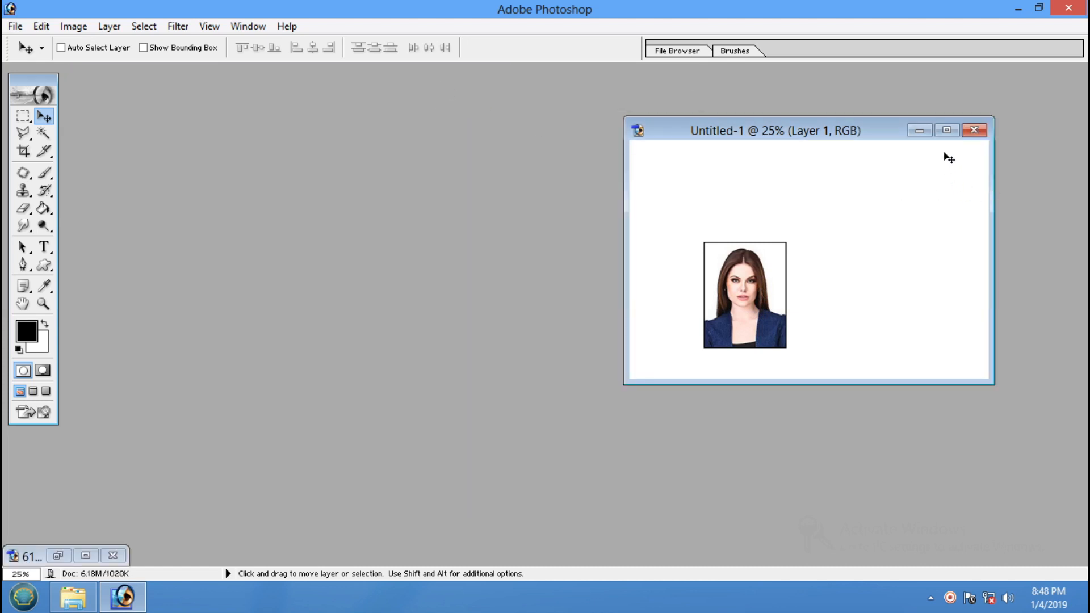
Maximize the landscape document and position the photo in the sheet's upper-left corner with a small margin.
left_click(952, 136)
left_click_drag(476, 349, 407, 254)
key("Down")
key("Down")
key("Down")
key("Down")
key("Down")
key("Down")
key("Down")
key("Down")
key("Left")
key("Left")
key("Up")
key("Right")
key("Right")
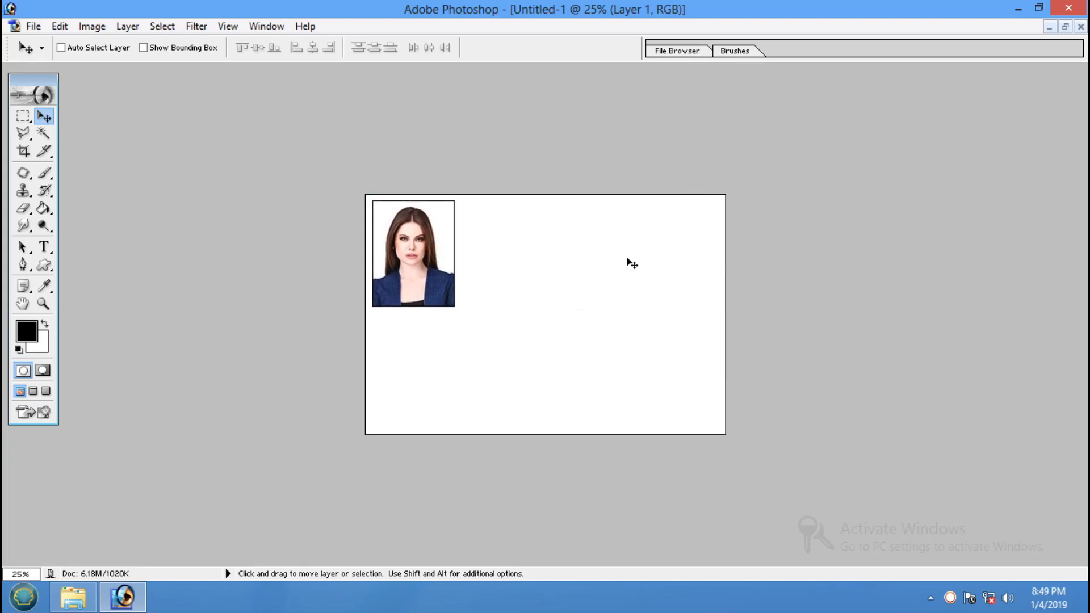
Duplicate the photo three times across the sheet to form an evenly spaced row of four.
key("alt")
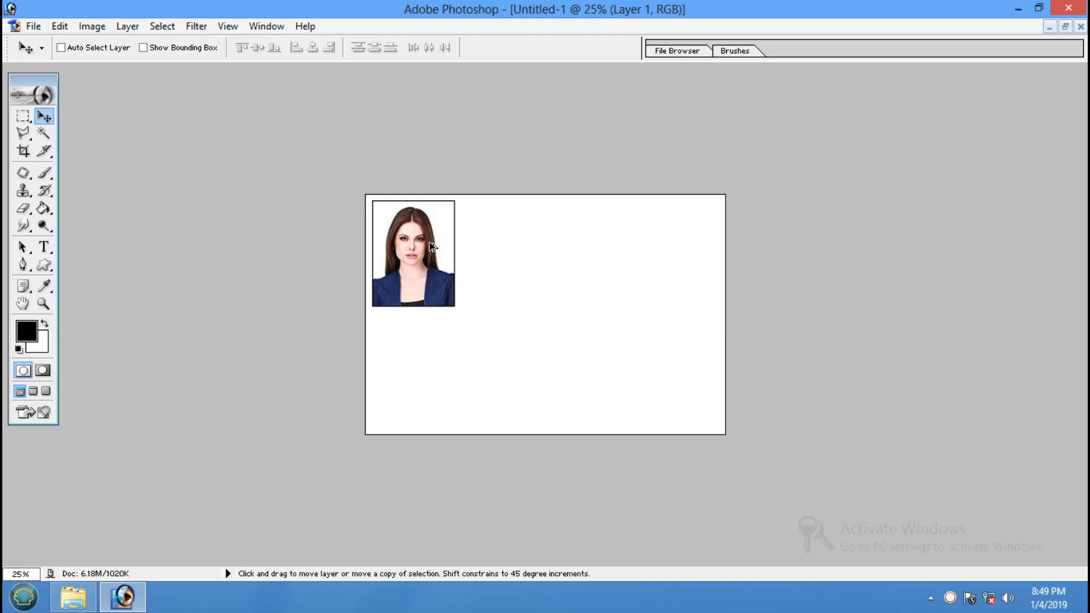
left_click_drag(430, 252, 517, 245)
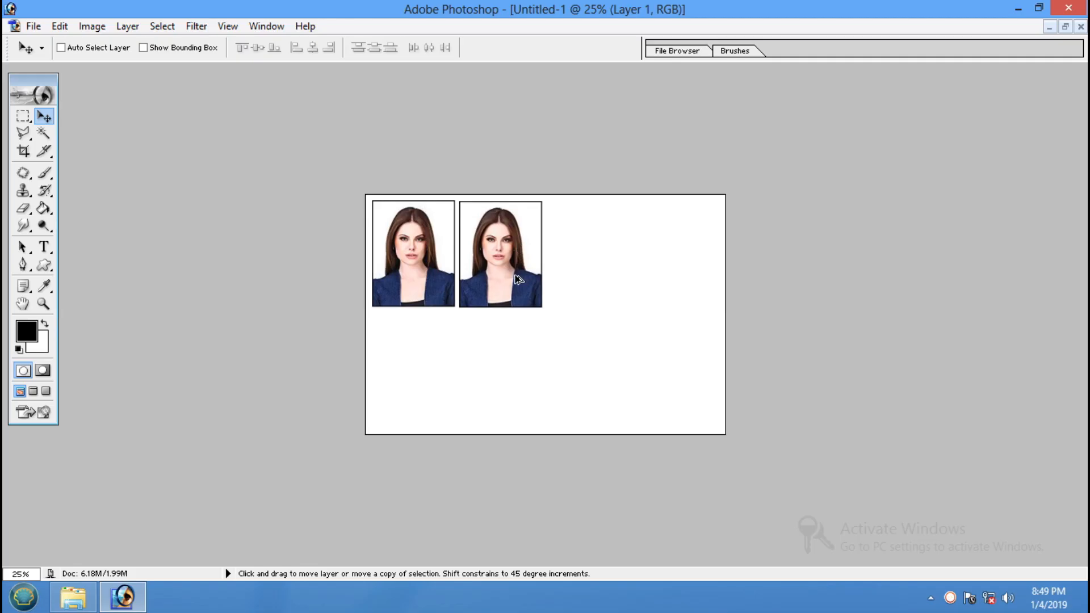
left_click_drag(509, 279, 597, 280)
key("Up")
key("Left")
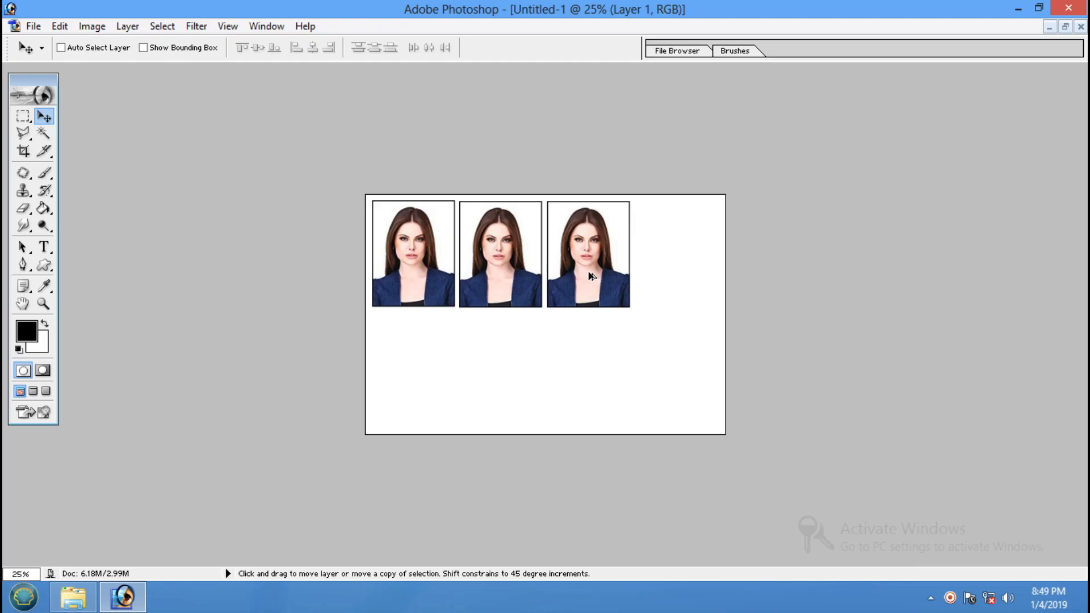
left_click_drag(591, 276, 677, 276)
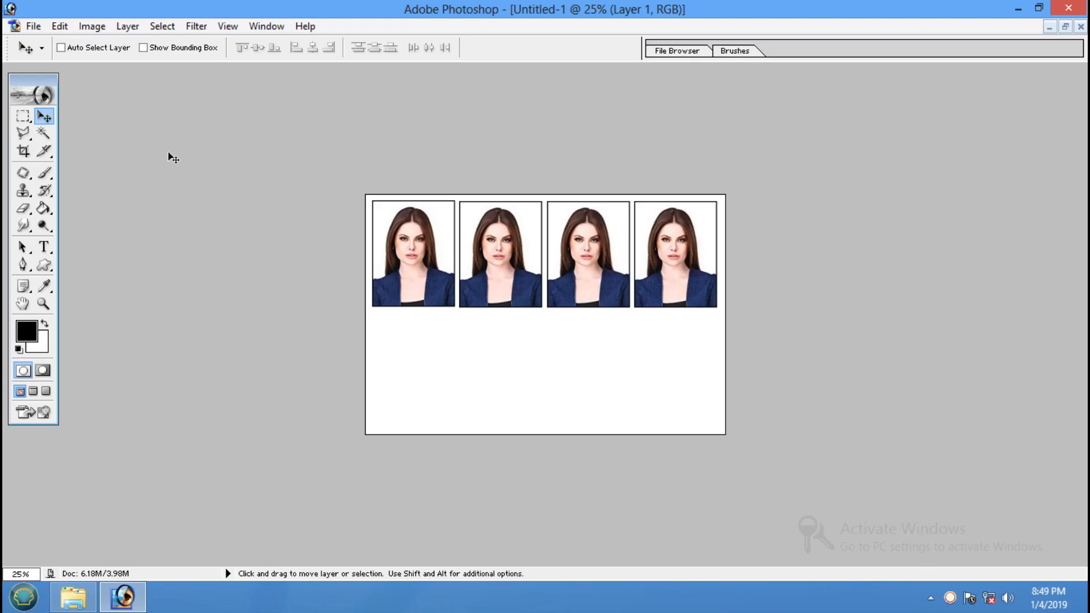
Select the strip containing all four photos across the sheet's full width and copy it merged.
left_click(23, 116)
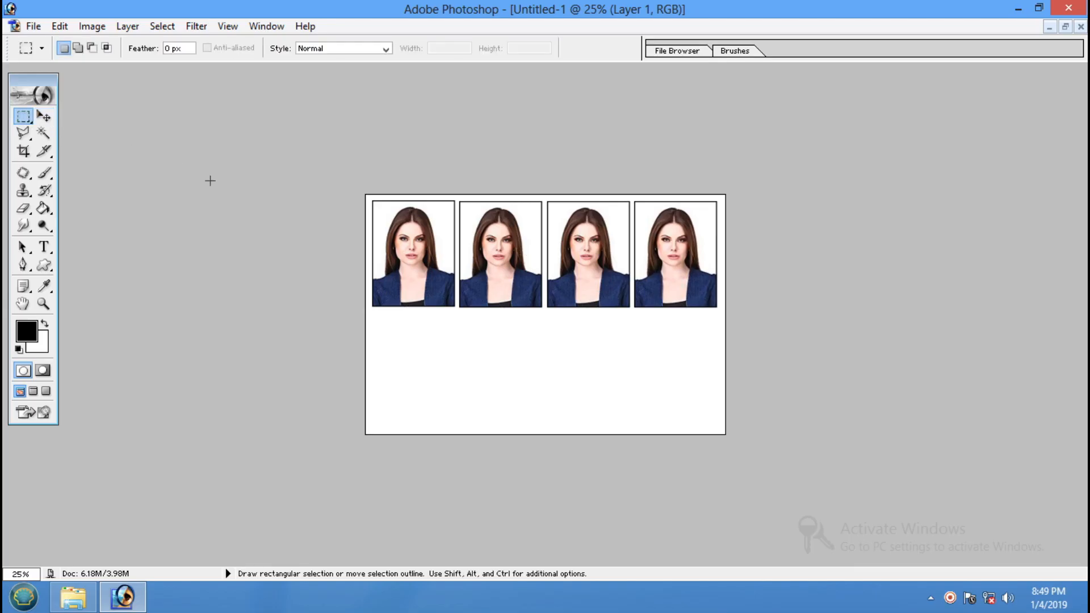
left_click_drag(527, 264, 726, 314)
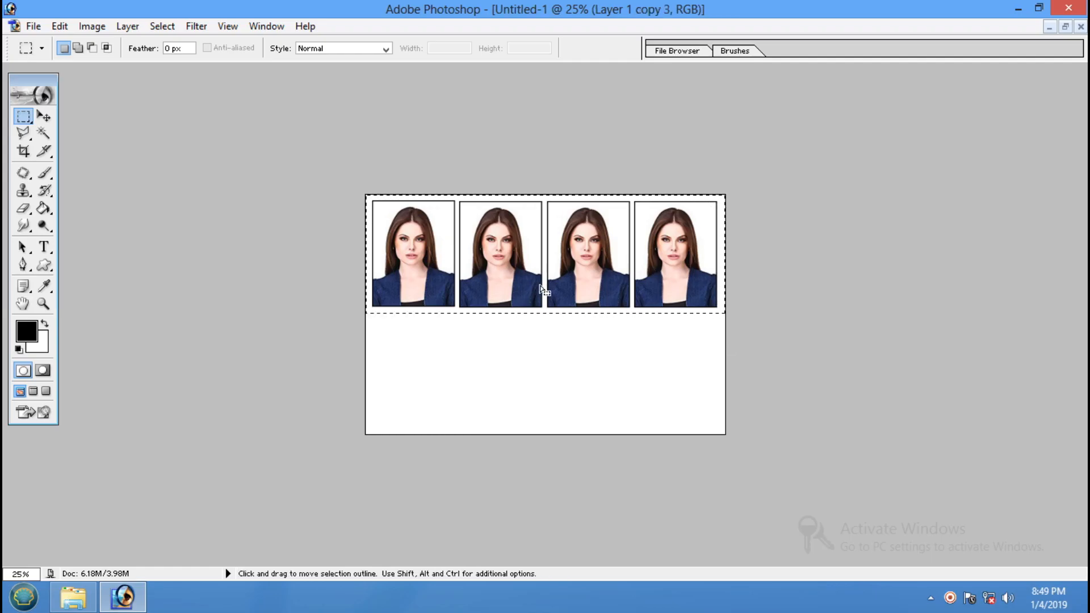
key("ctrl")
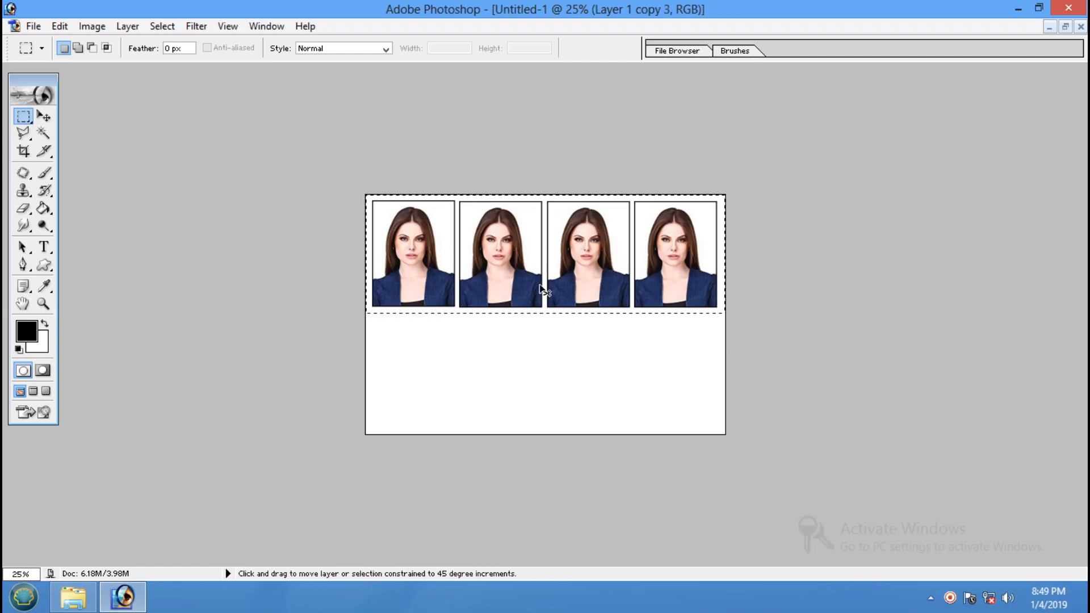
key("ctrl")
key("ctrl+shift")
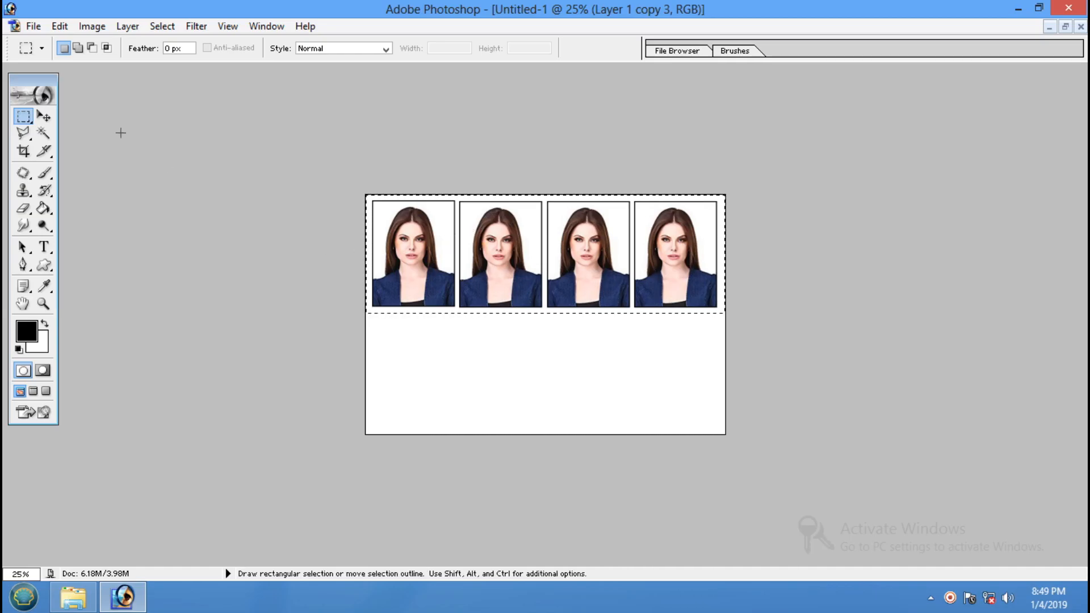
Paste the merged row of four photos and move it directly below the first row.
left_click(61, 27)
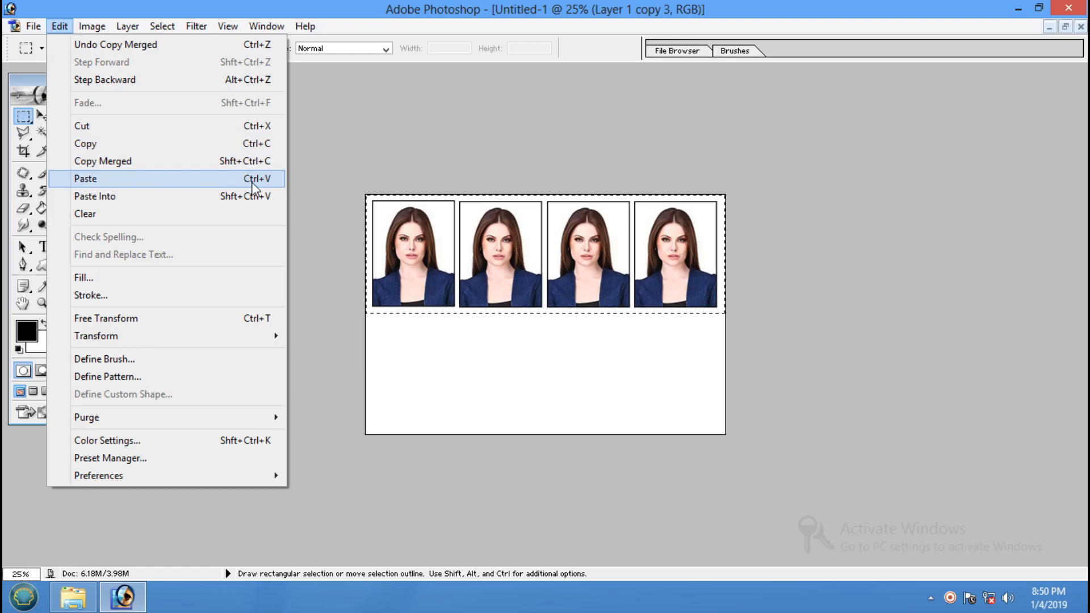
left_click(157, 178)
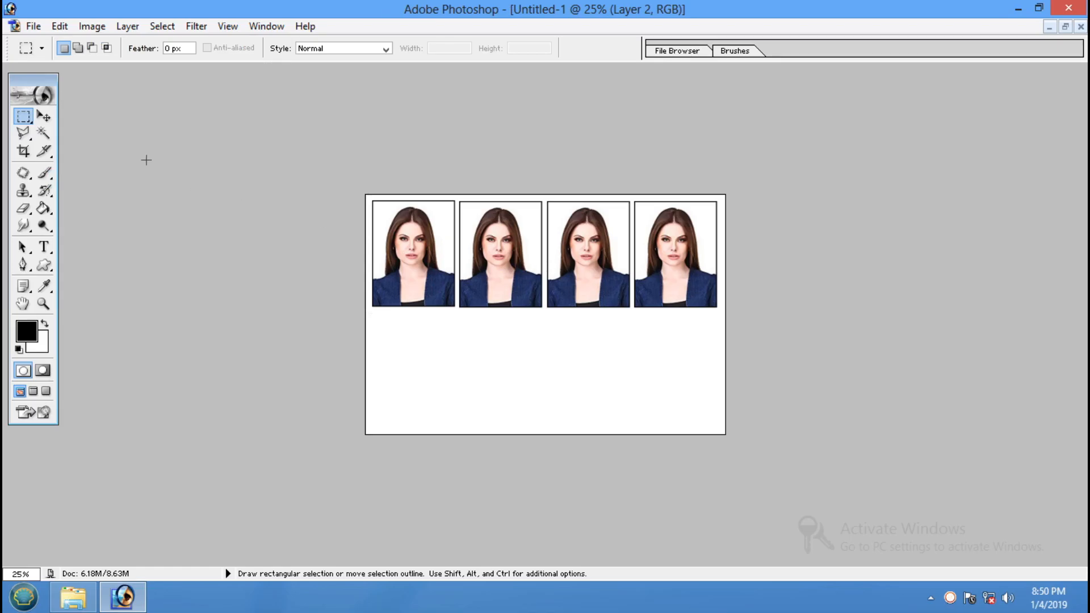
left_click(45, 119)
left_click_drag(516, 269, 516, 376)
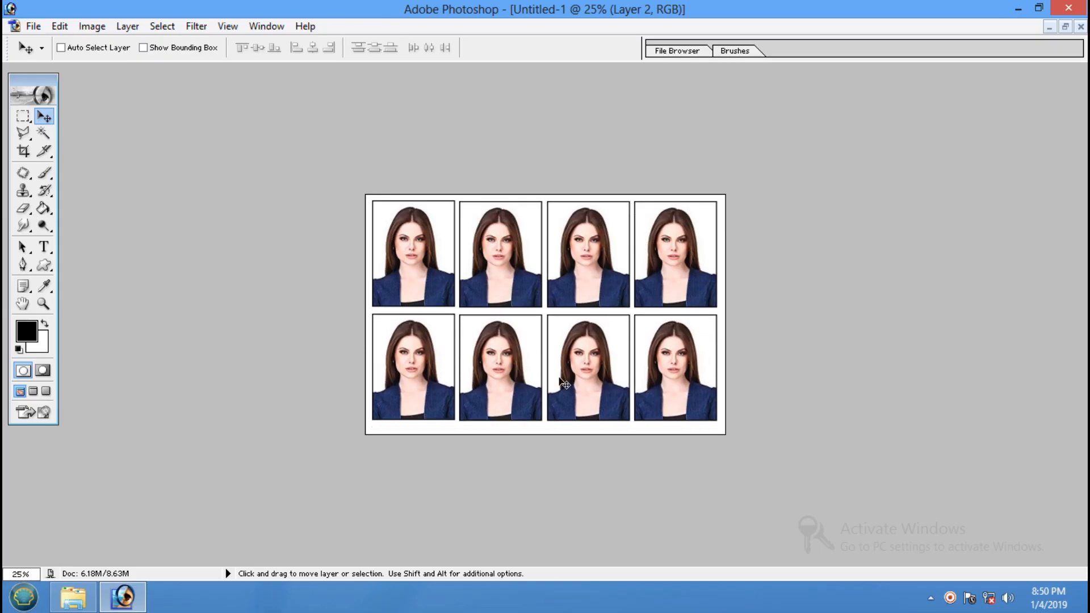